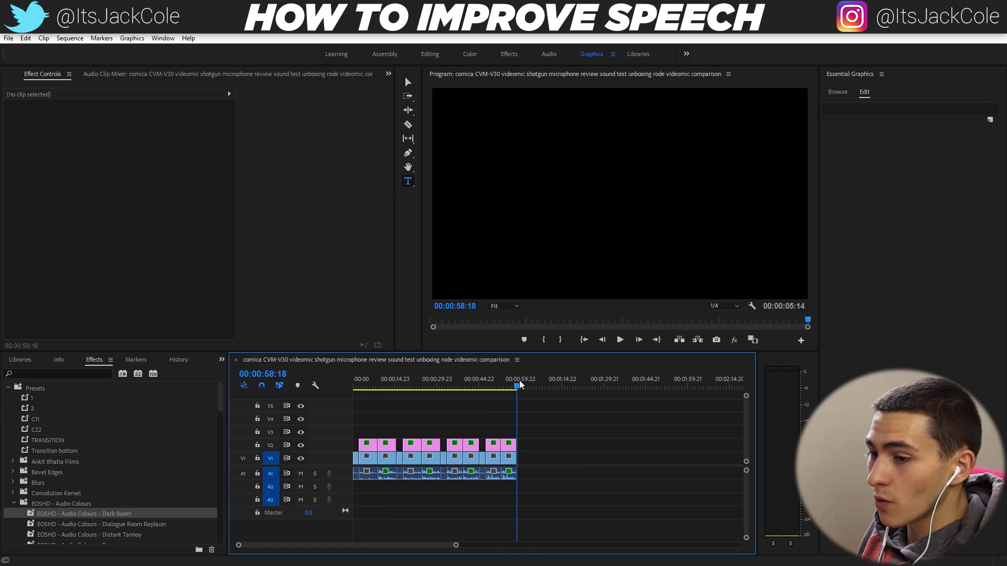
Step: Render previews for the whole sequence with Sequence > Render In to Out
{"action": "key", "text": "Home"}
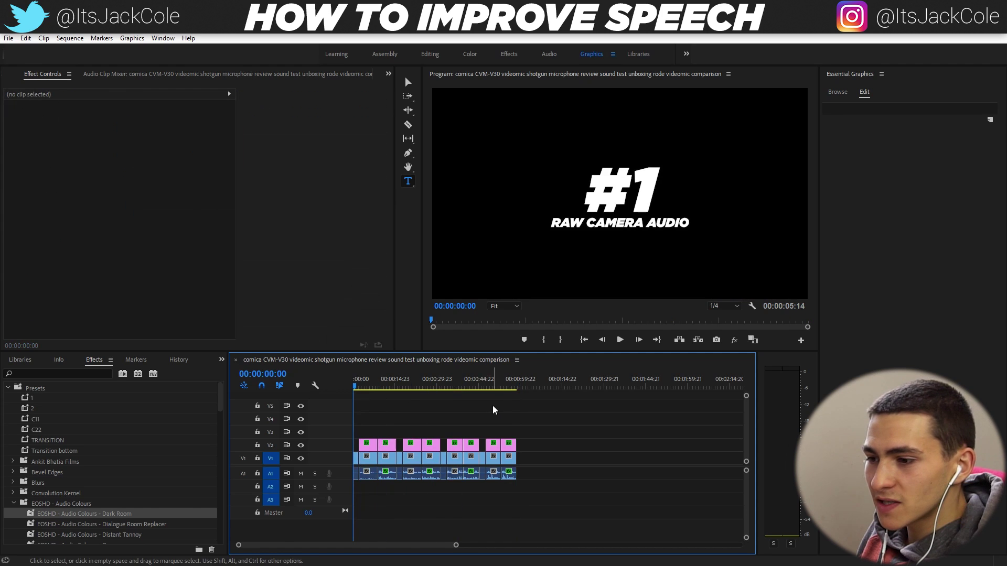
{"action": "left_click", "coordinate": [67, 39]}
{"action": "left_click", "coordinate": [78, 67]}
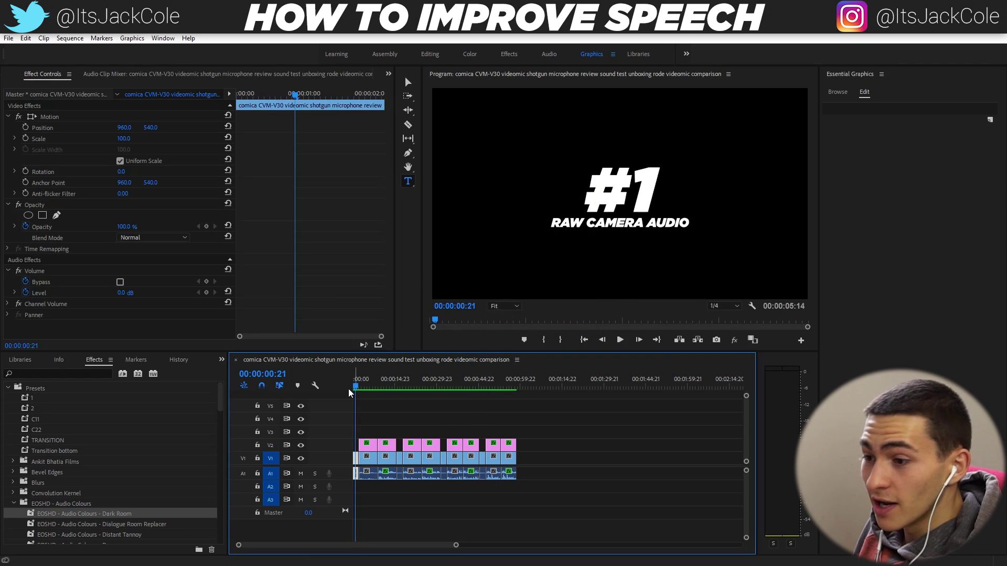
Step: Play the rendered sequence from the start at the #1 RAW CAMERA AUDIO title
{"action": "key", "text": "Home"}
{"action": "left_click", "coordinate": [568, 424]}
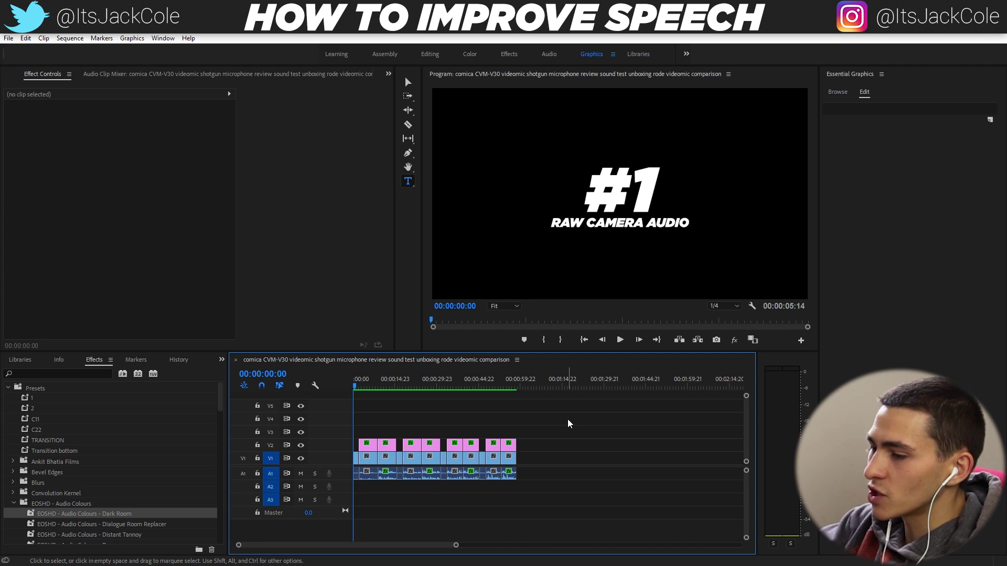
{"action": "key", "text": "space"}
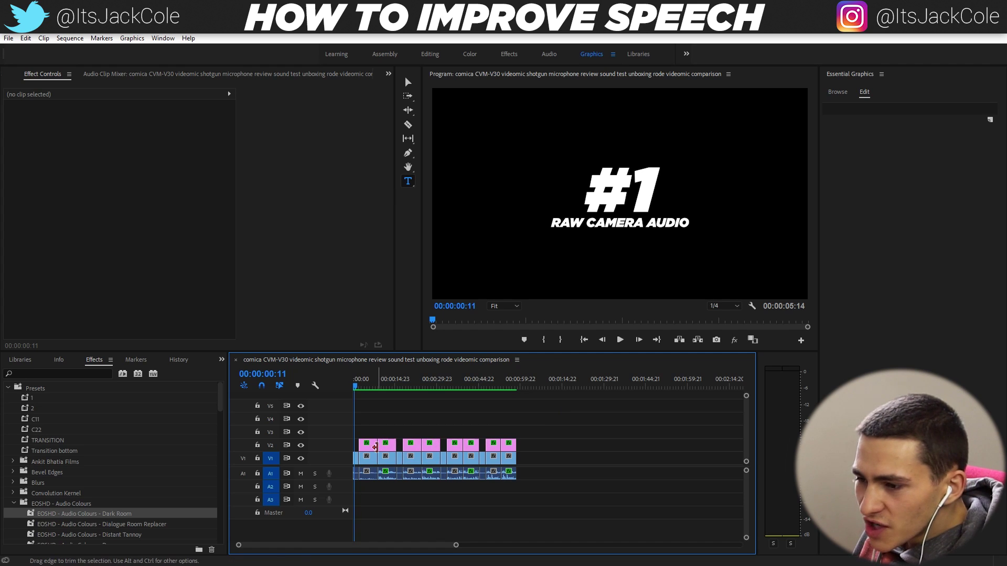
Step: Copy a talking-head clip past the comparison section and place it at the playhead at 01:16:07
{"action": "left_click", "coordinate": [370, 473]}
{"action": "left_click", "coordinate": [383, 434]}
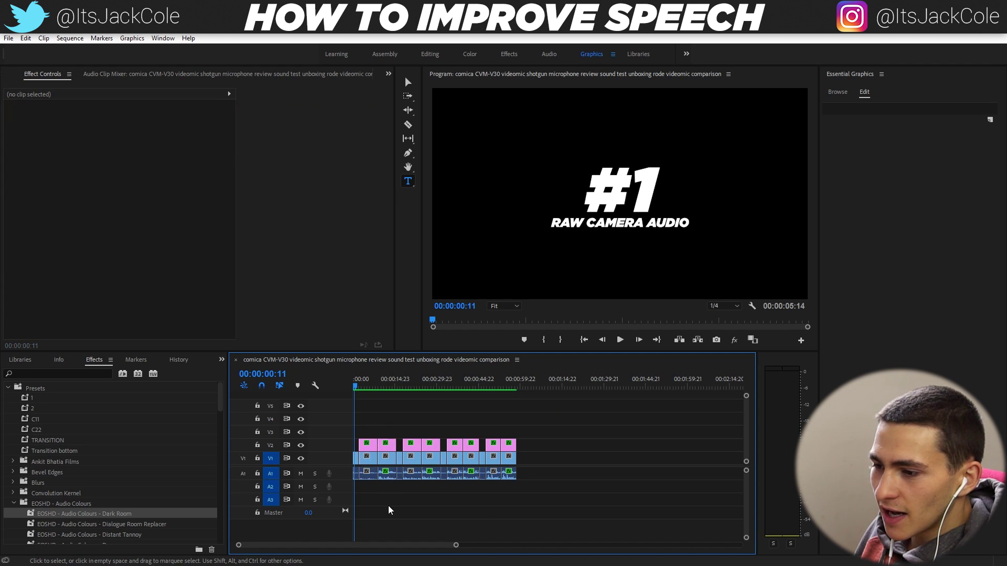
{"action": "left_click_drag", "start_coordinate": [372, 474], "coordinate": [574, 461]}
{"action": "left_click", "coordinate": [567, 387]}
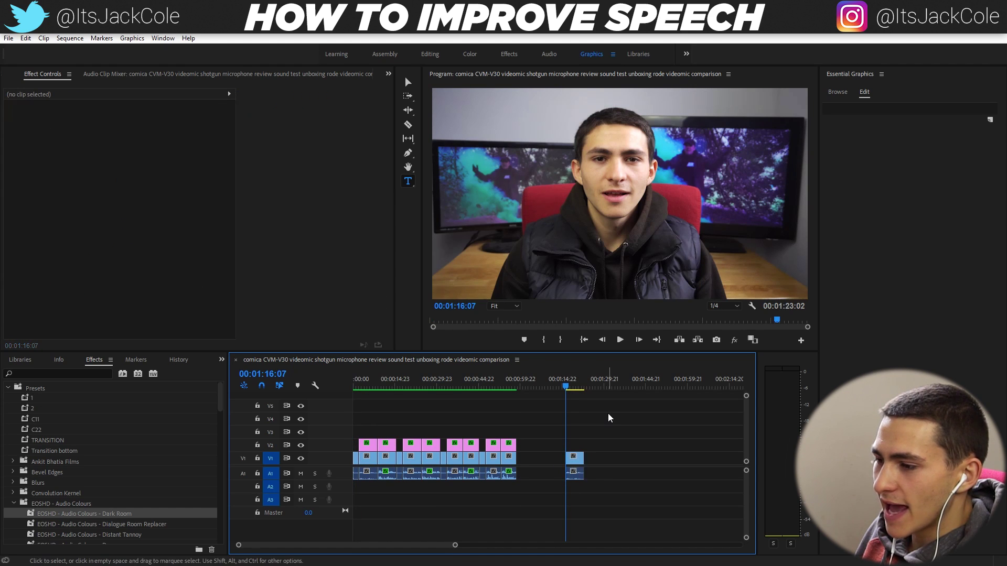
{"action": "mouse_move", "coordinate": [577, 473]}
{"action": "left_mouse_down"}
{"action": "mouse_move", "coordinate": [455, 473]}
{"action": "mouse_move", "coordinate": [579, 469]}
{"action": "left_mouse_up"}
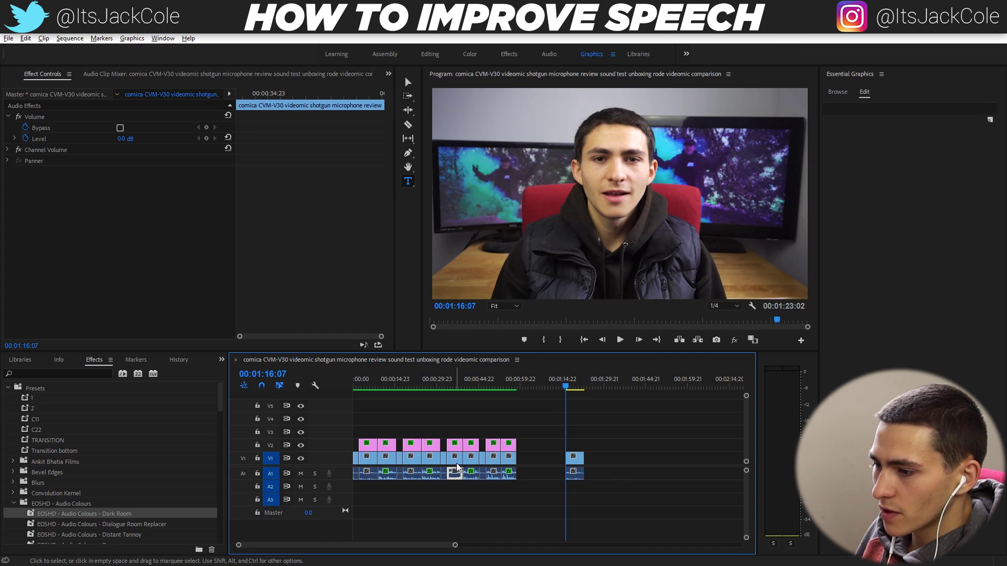
{"action": "left_click_drag", "start_coordinate": [456, 466], "coordinate": [574, 457]}
{"action": "left_click", "coordinate": [590, 467]}
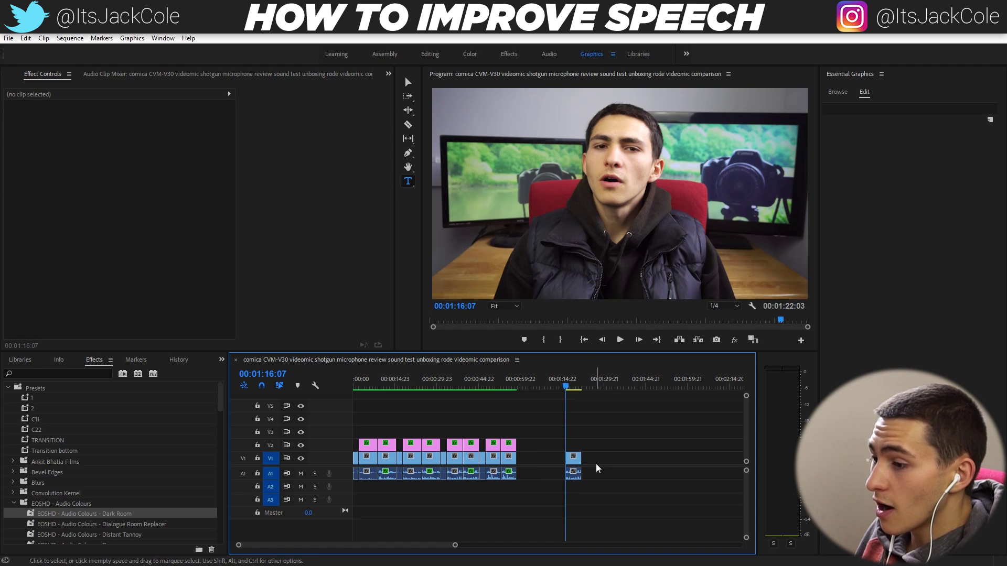
Step: Preview the newly placed talking-head clip from 01:16:07
{"action": "key", "text": "space"}
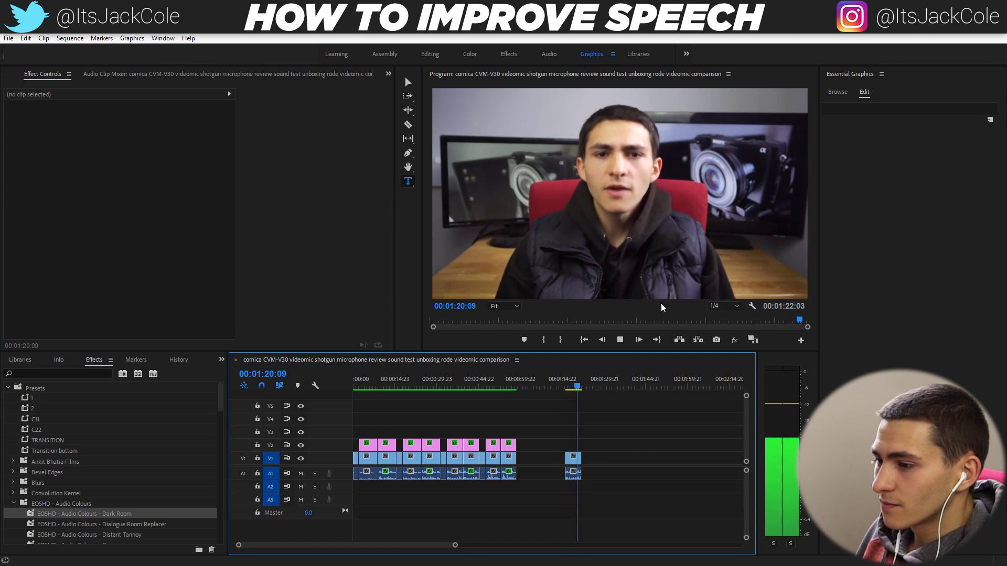
{"action": "key", "text": "space"}
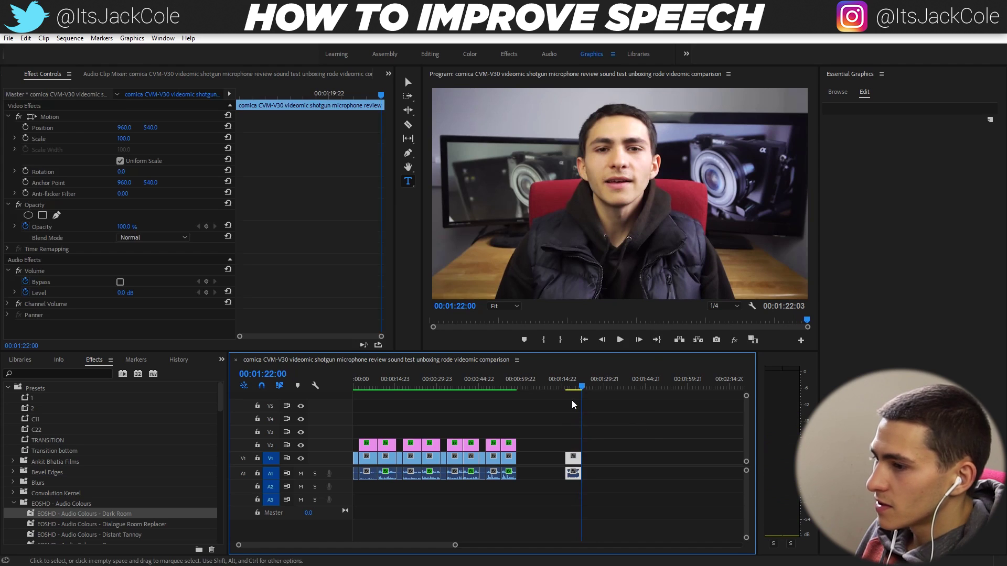
{"action": "left_click", "coordinate": [430, 54]}
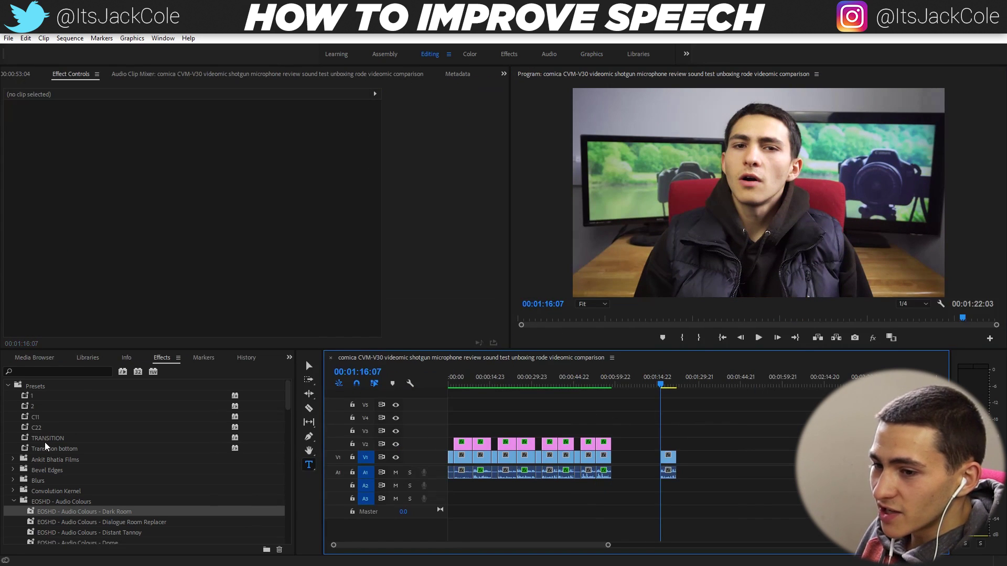
Step: Import the EOSHD Premiere V1 .prfpset file from Pro Audio Presets - PLUG IN into Presets
{"action": "right_click", "coordinate": [41, 391]}
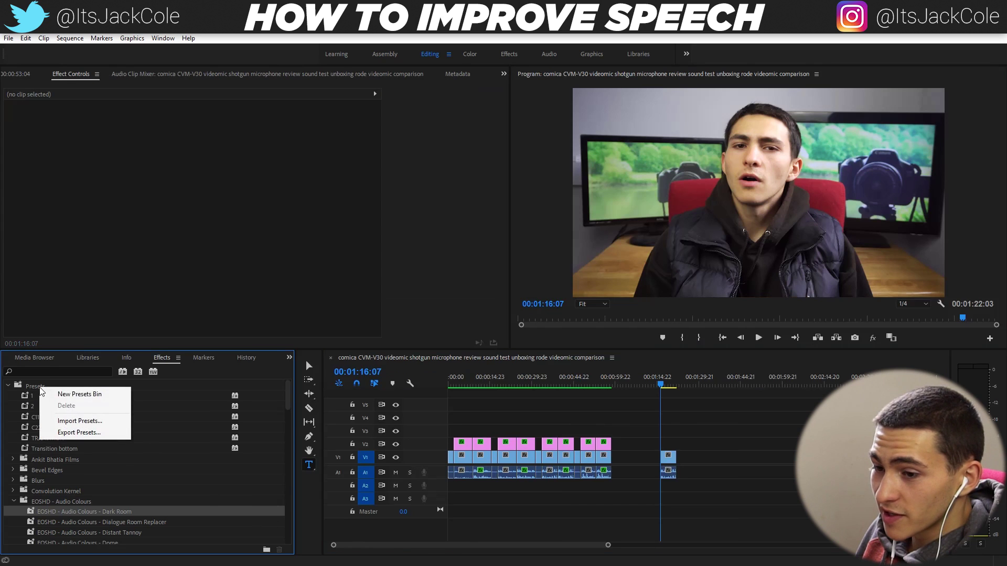
{"action": "left_click", "coordinate": [91, 421]}
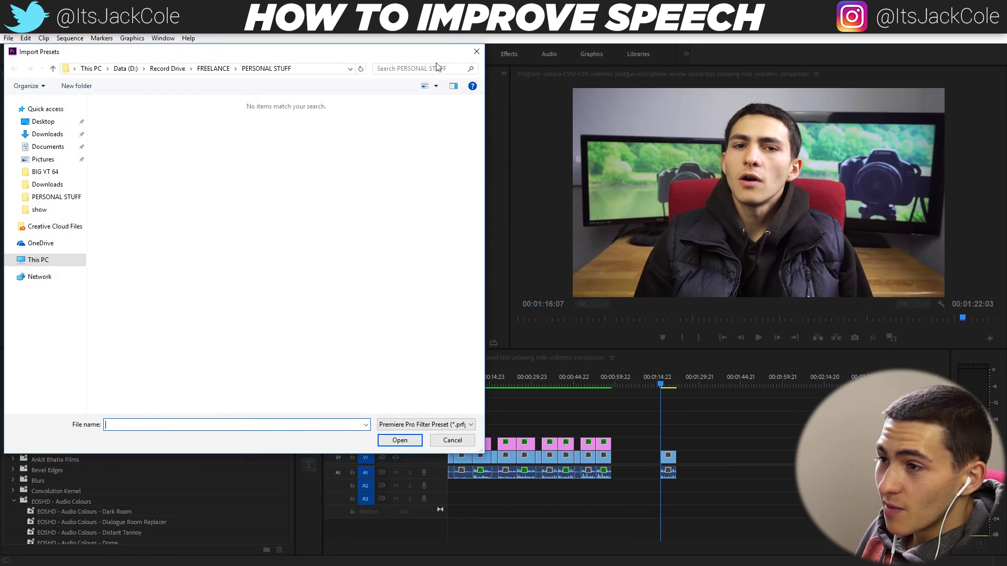
{"action": "left_click", "coordinate": [160, 69]}
{"action": "left_click", "coordinate": [126, 69]}
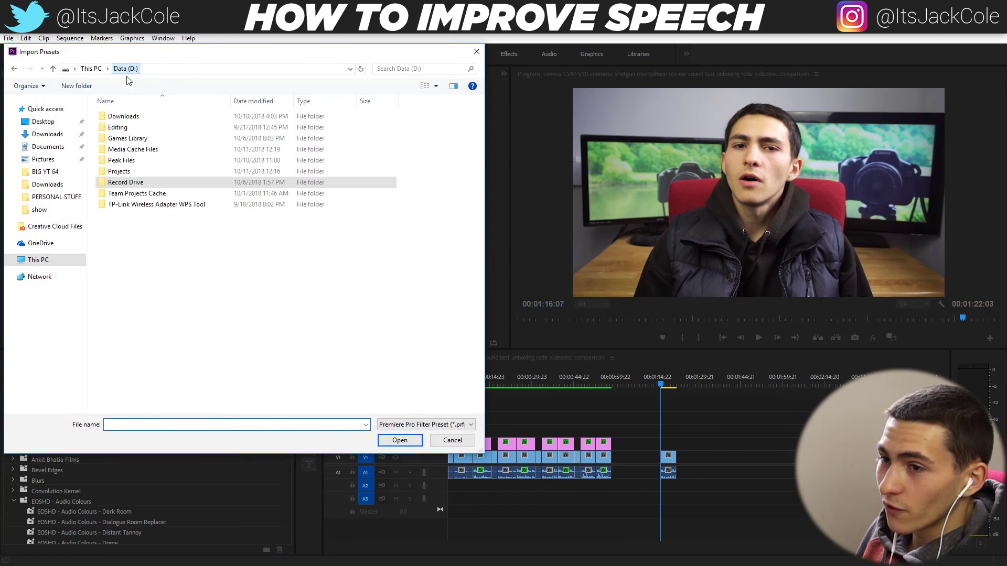
{"action": "double_click", "coordinate": [125, 131]}
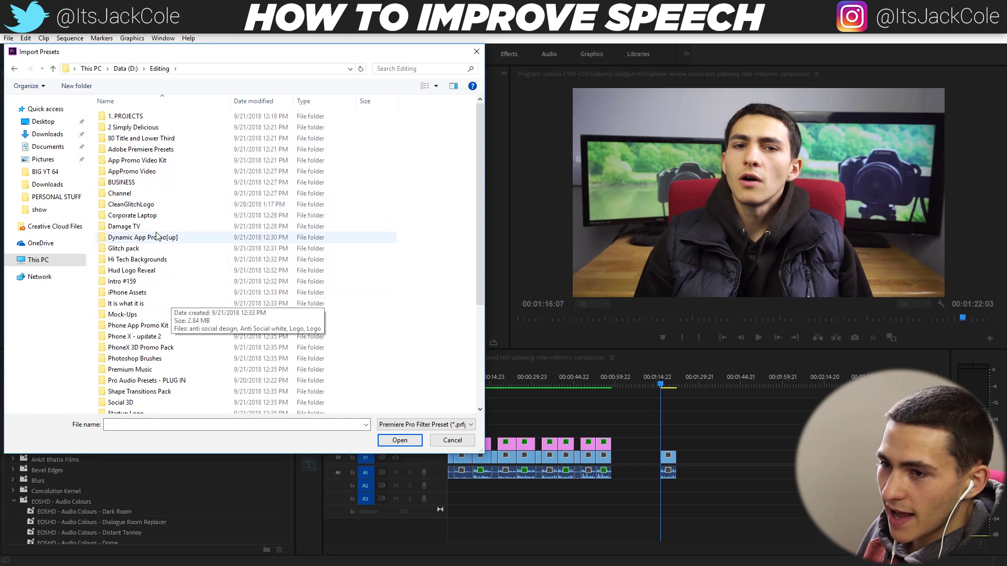
{"action": "type", "text": "Audio"}
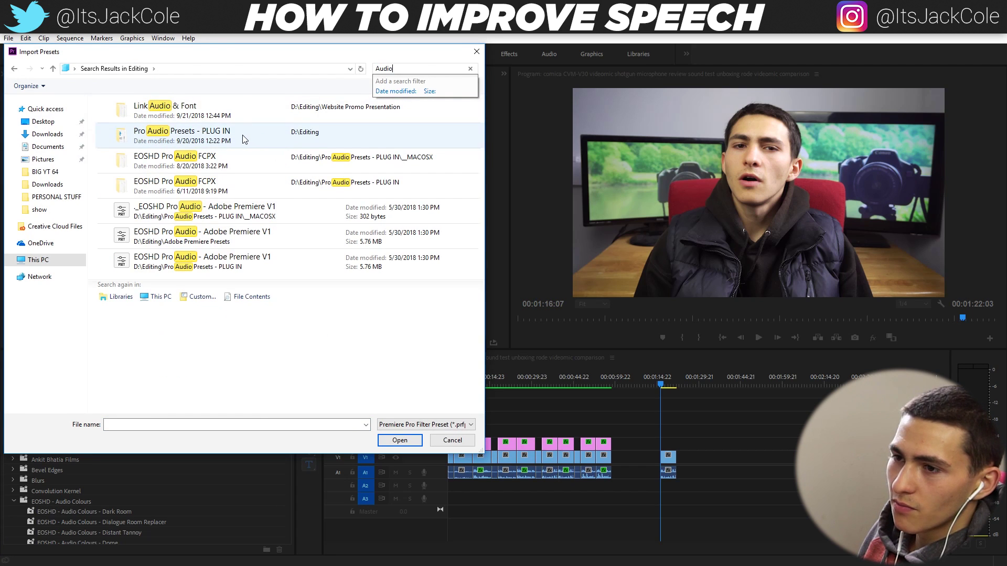
{"action": "double_click", "coordinate": [242, 137]}
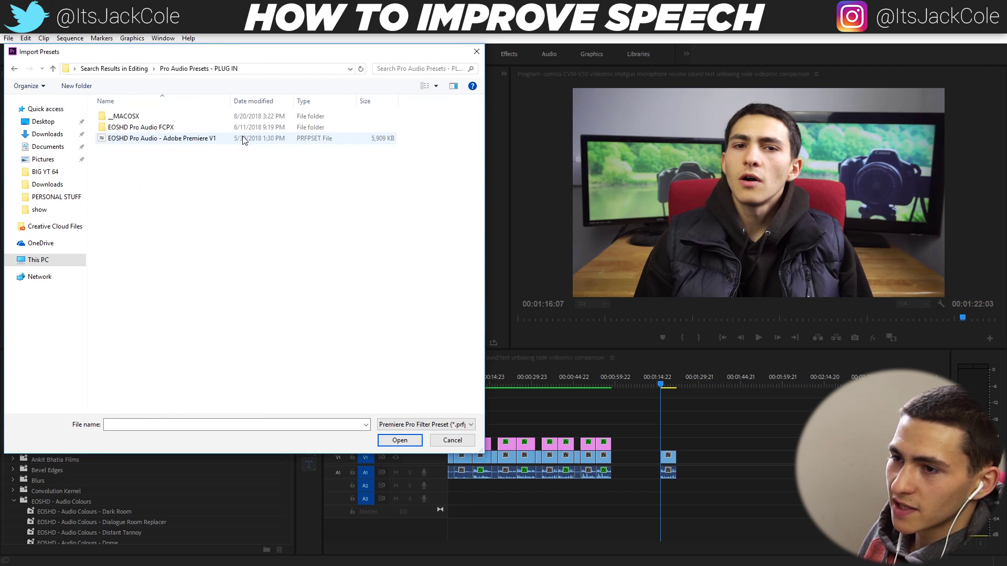
{"action": "left_click", "coordinate": [185, 139]}
{"action": "double_click", "coordinate": [185, 139]}
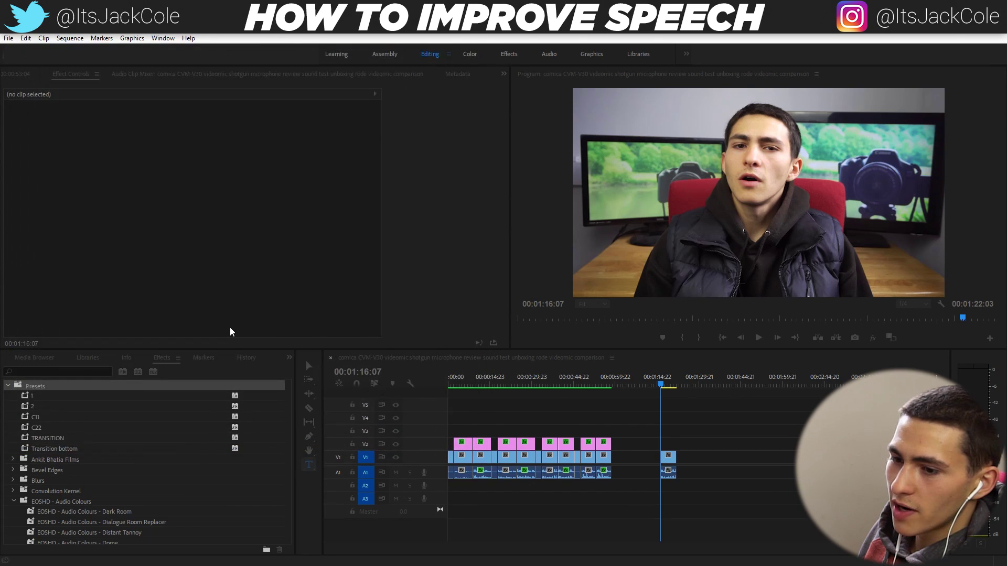
Step: Review the imported EOSHD Audio Colours, Audio Primers and Audio Bricks preset folders
{"action": "left_click", "coordinate": [157, 460]}
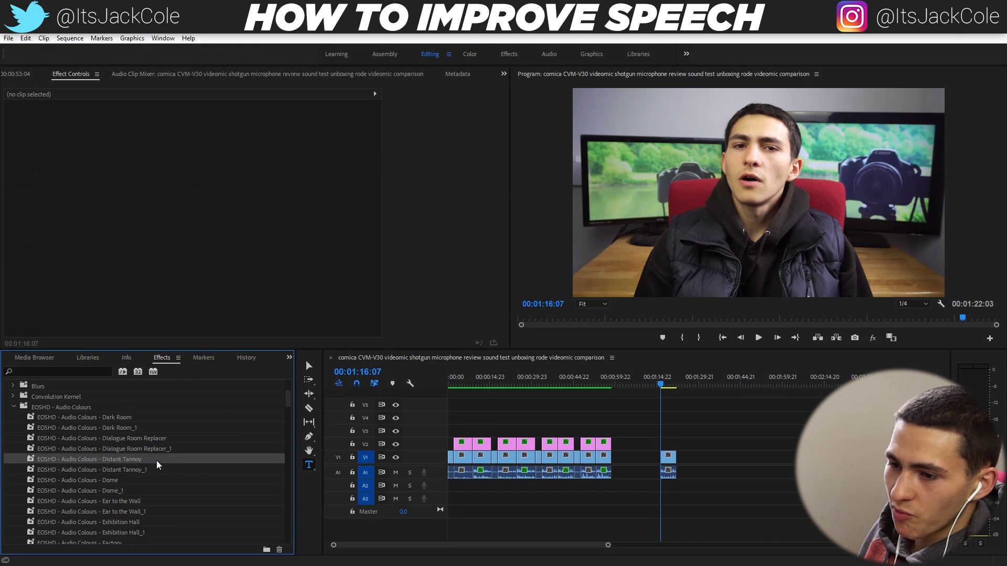
{"action": "left_click", "coordinate": [134, 418]}
{"action": "scroll", "coordinate": [146, 488], "scroll_direction": "down", "scroll_amount": 3}
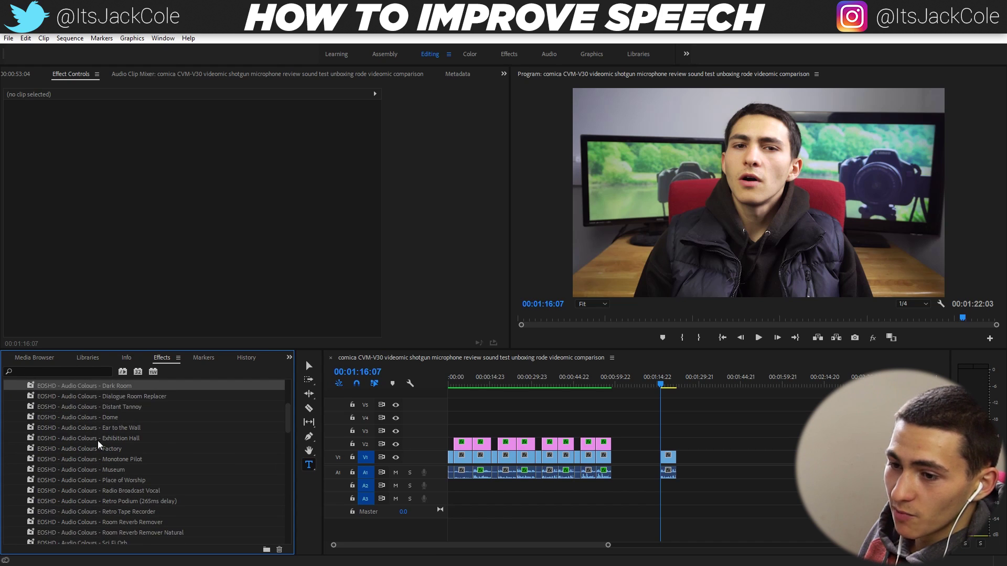
{"action": "scroll", "coordinate": [95, 434], "scroll_direction": "up", "scroll_amount": 4}
{"action": "left_click", "coordinate": [40, 386]}
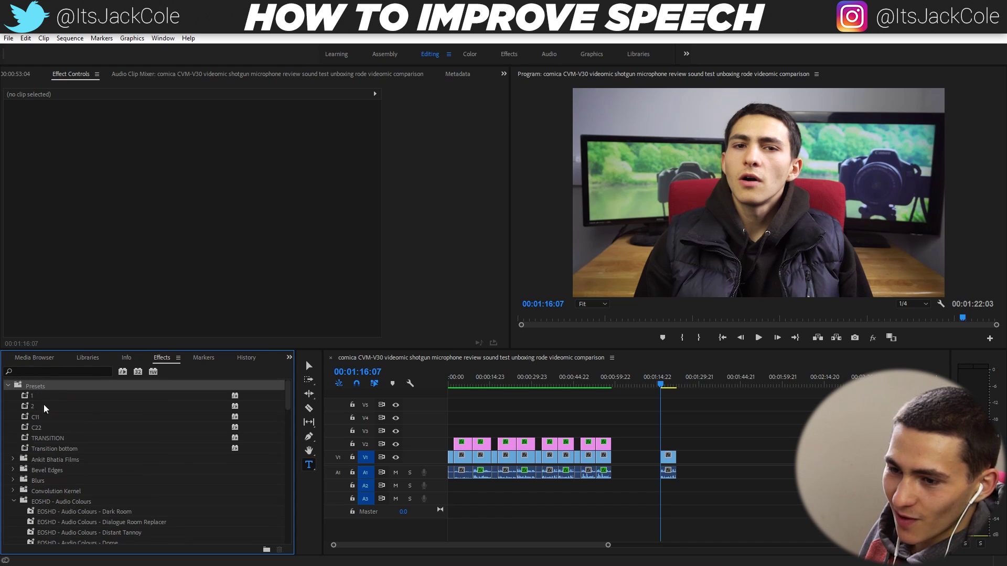
{"action": "left_click", "coordinate": [39, 503]}
{"action": "left_click", "coordinate": [14, 501]}
{"action": "left_click", "coordinate": [14, 522]}
{"action": "scroll", "coordinate": [104, 512], "scroll_direction": "down", "scroll_amount": 2}
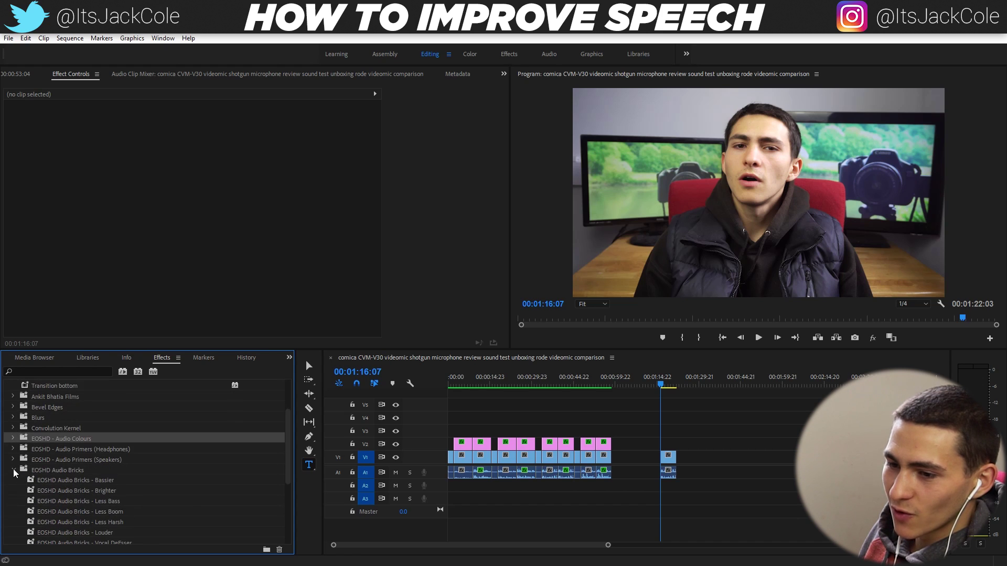
{"action": "left_click", "coordinate": [67, 473]}
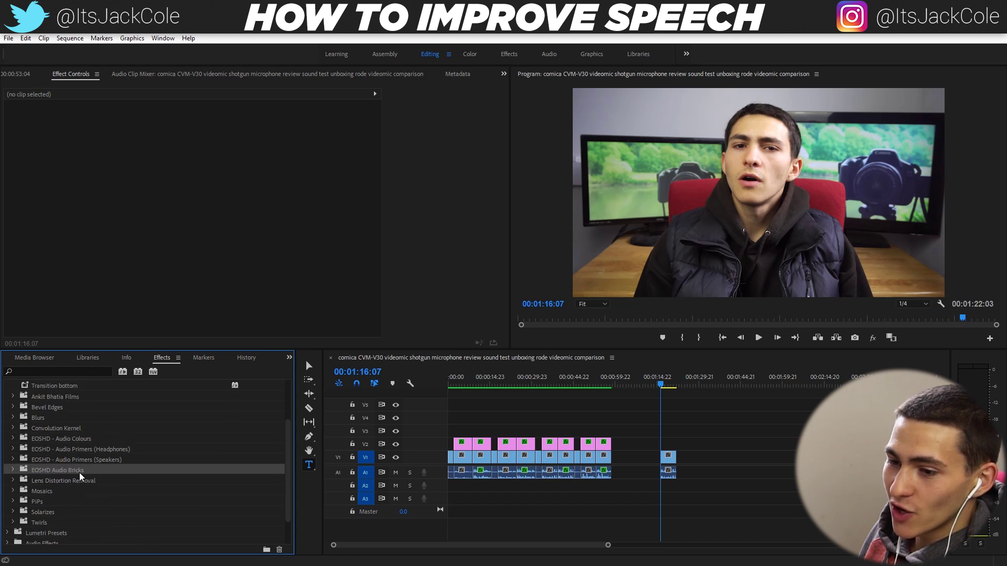
{"action": "left_click", "coordinate": [110, 456]}
{"action": "left_click", "coordinate": [118, 449]}
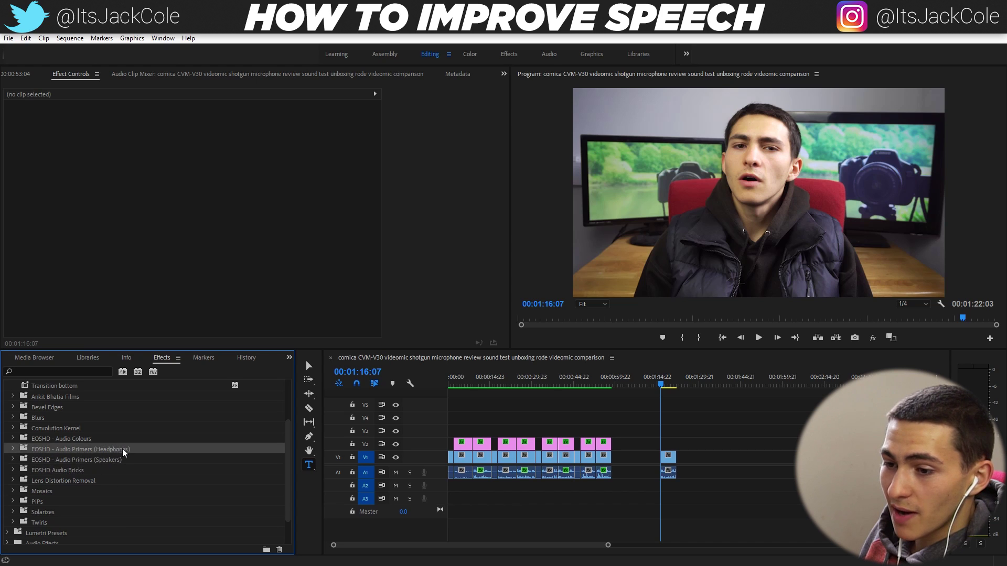
{"action": "left_click", "coordinate": [90, 438]}
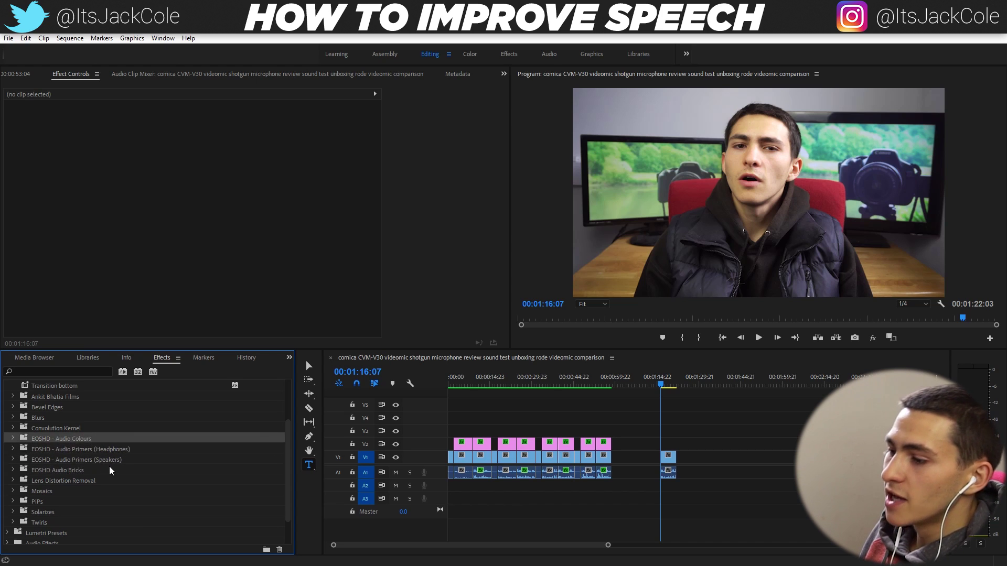
{"action": "left_click", "coordinate": [102, 459]}
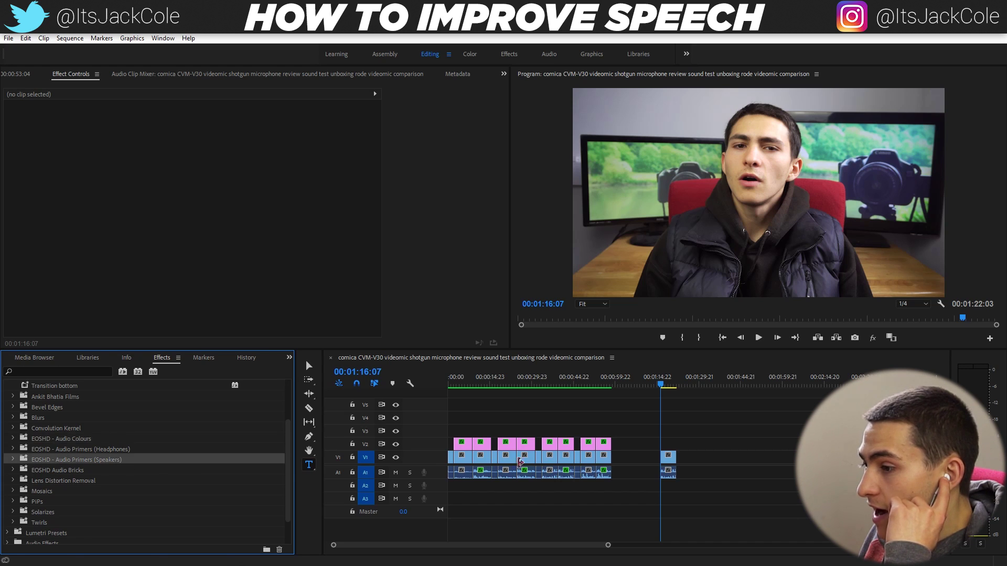
Step: Expand EOSHD - Audio Primers (Speakers) and select its Vocal Focus preset
{"action": "left_click", "coordinate": [668, 477]}
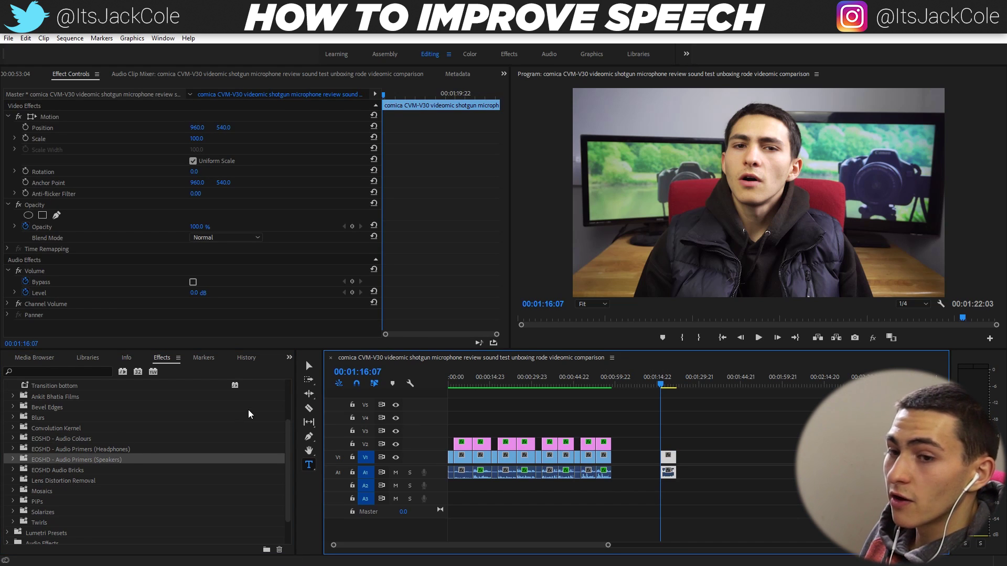
{"action": "left_click", "coordinate": [115, 460]}
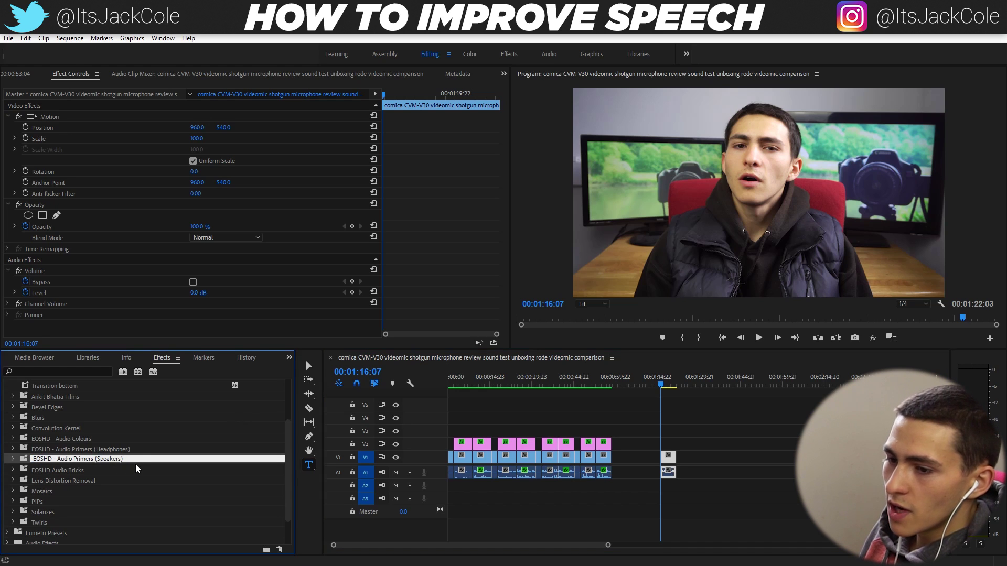
{"action": "left_click", "coordinate": [101, 470]}
{"action": "left_click", "coordinate": [17, 461]}
{"action": "left_click", "coordinate": [7, 461]}
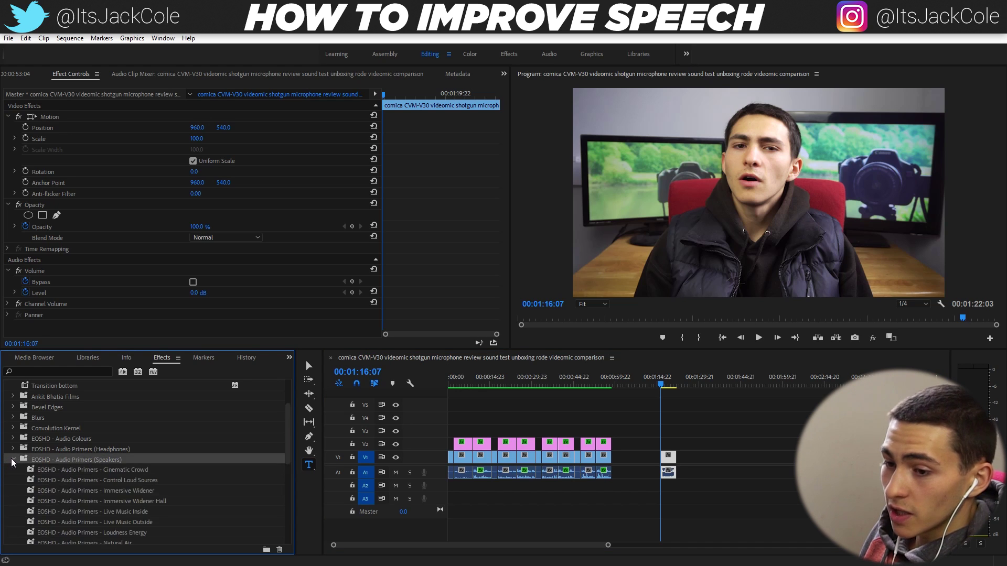
{"action": "scroll", "coordinate": [150, 473], "scroll_direction": "down", "scroll_amount": 5}
{"action": "left_click", "coordinate": [117, 469]}
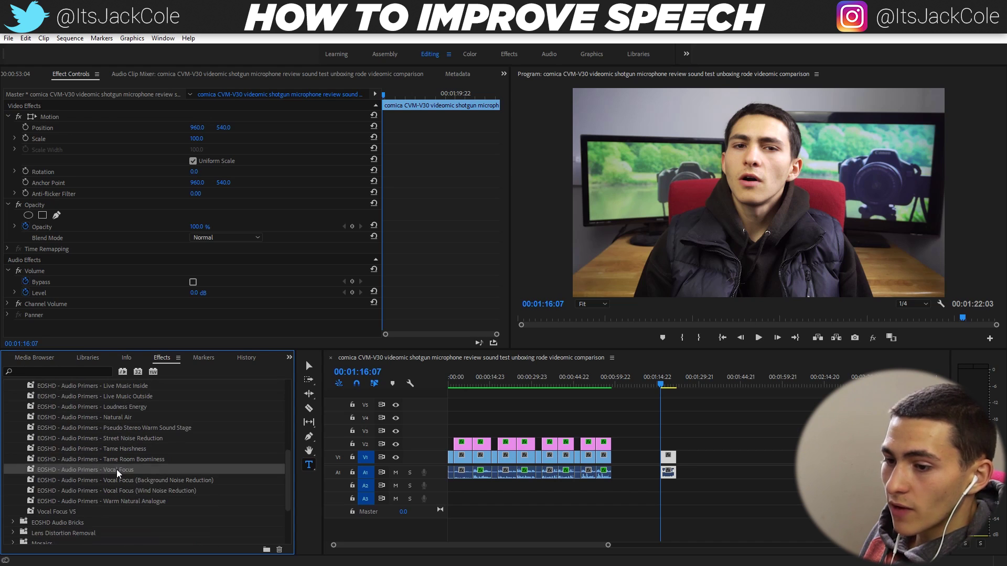
Step: Drop Vocal Focus onto the talking-head A1 clip and display its Mastering > Exciter Amount
{"action": "left_click_drag", "start_coordinate": [151, 481], "coordinate": [668, 474]}
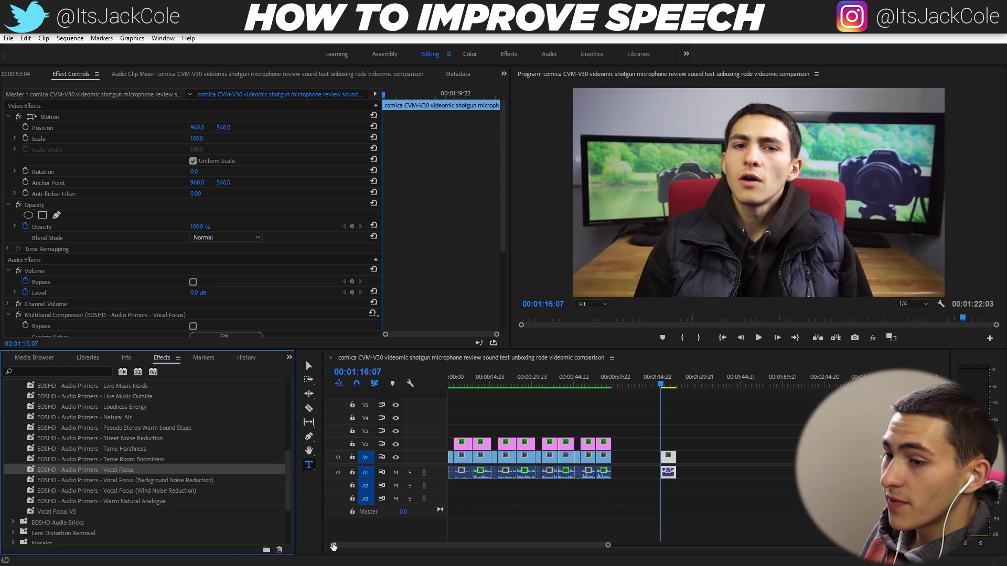
{"action": "left_click", "coordinate": [655, 476]}
{"action": "key", "text": "="}
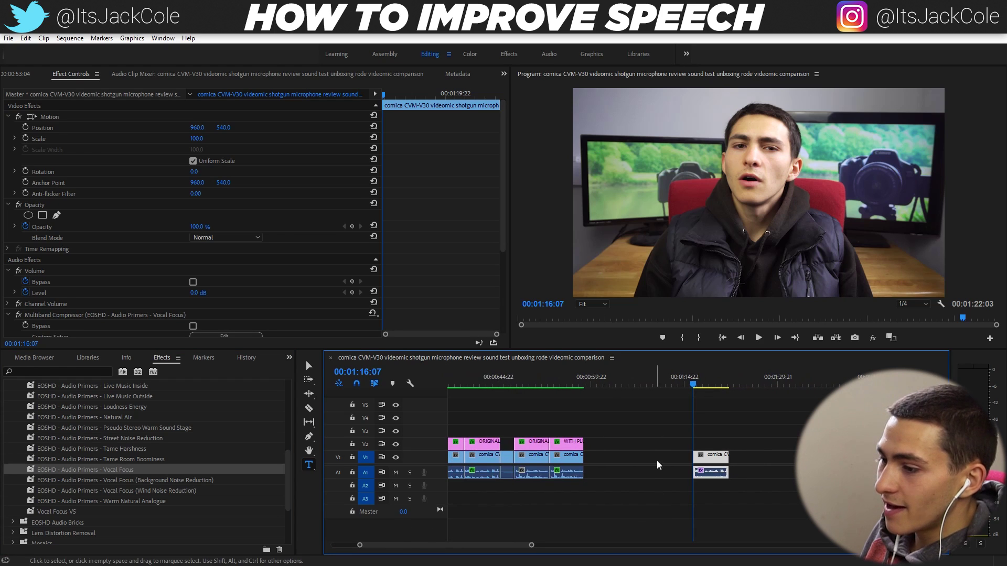
{"action": "right_click", "coordinate": [702, 473]}
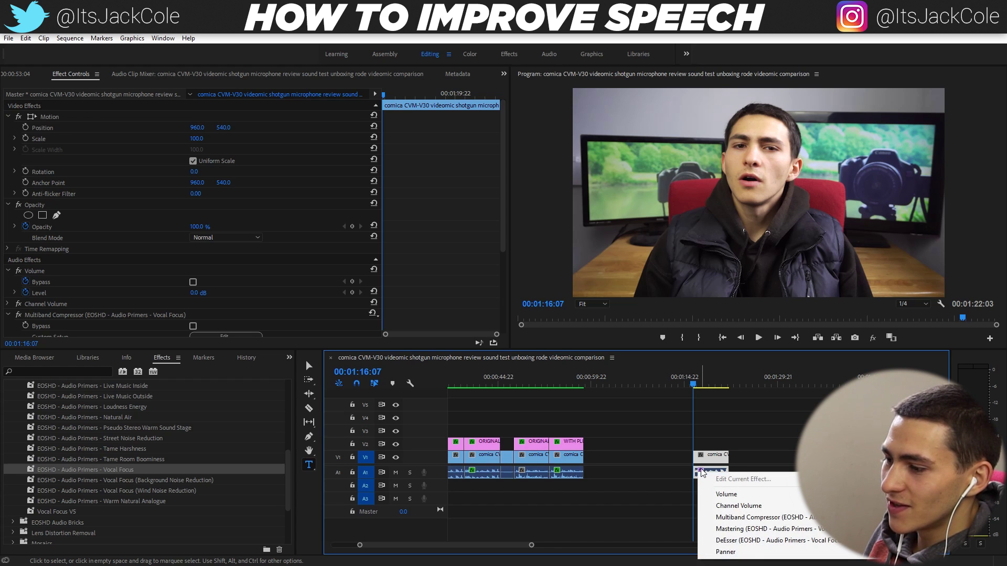
{"action": "mouse_move", "coordinate": [762, 530]}
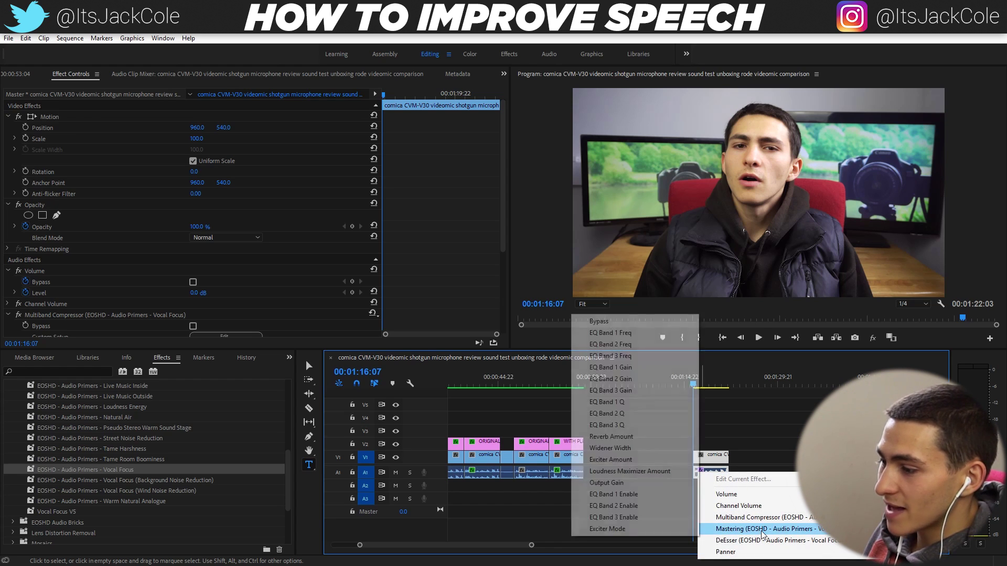
{"action": "left_click", "coordinate": [631, 460]}
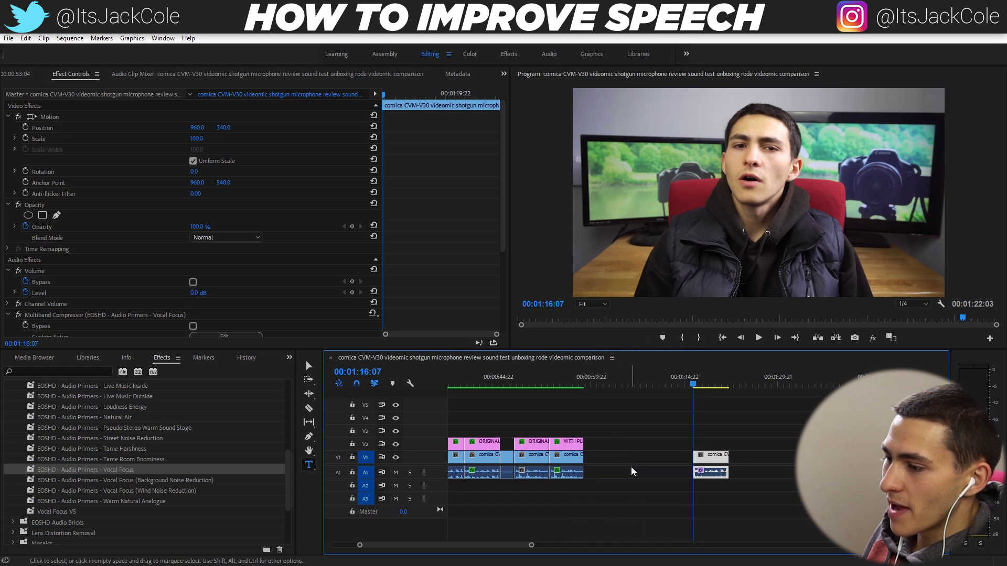
Step: Lower the Mastering Exciter Amount from 6% to 0% in the Clip Fx Editor and audition it
{"action": "left_click", "coordinate": [702, 472]}
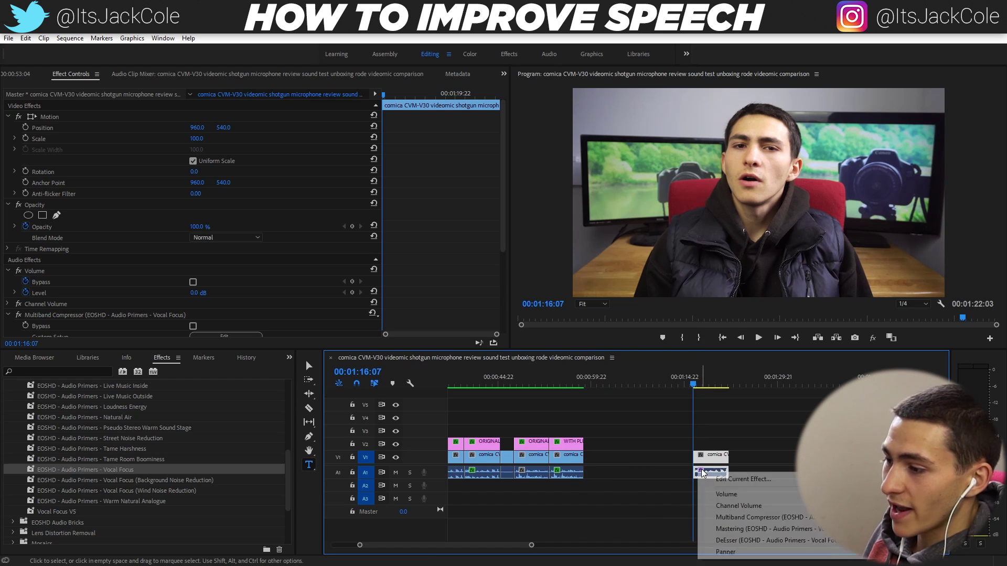
{"action": "left_click", "coordinate": [737, 479]}
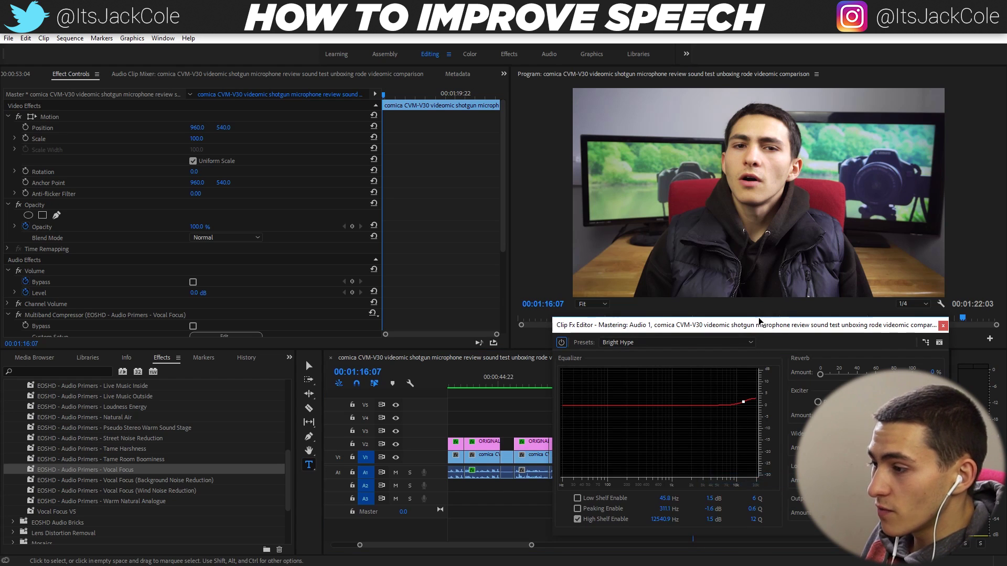
{"action": "left_click_drag", "start_coordinate": [809, 329], "coordinate": [455, 154]}
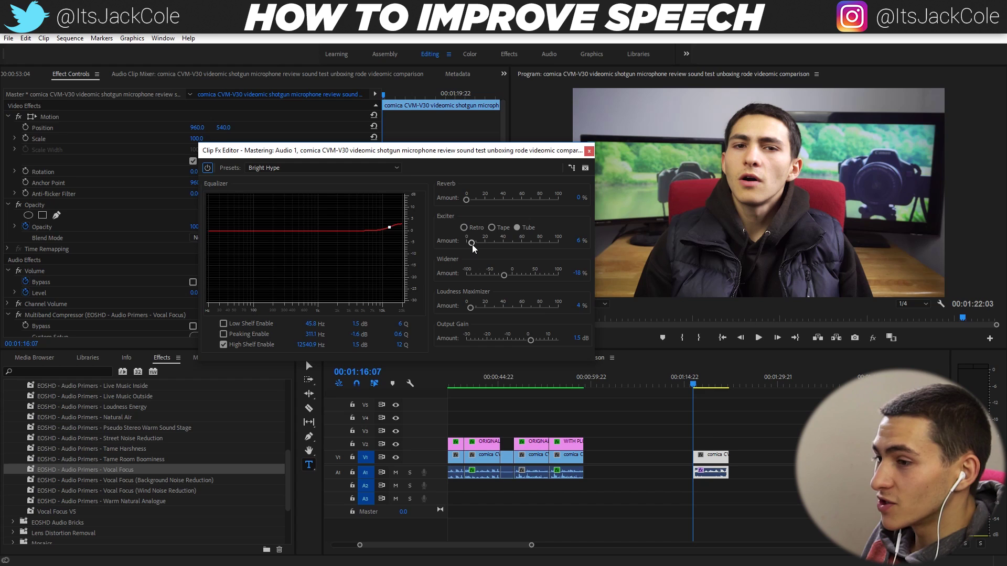
{"action": "left_click_drag", "start_coordinate": [472, 242], "coordinate": [466, 242]}
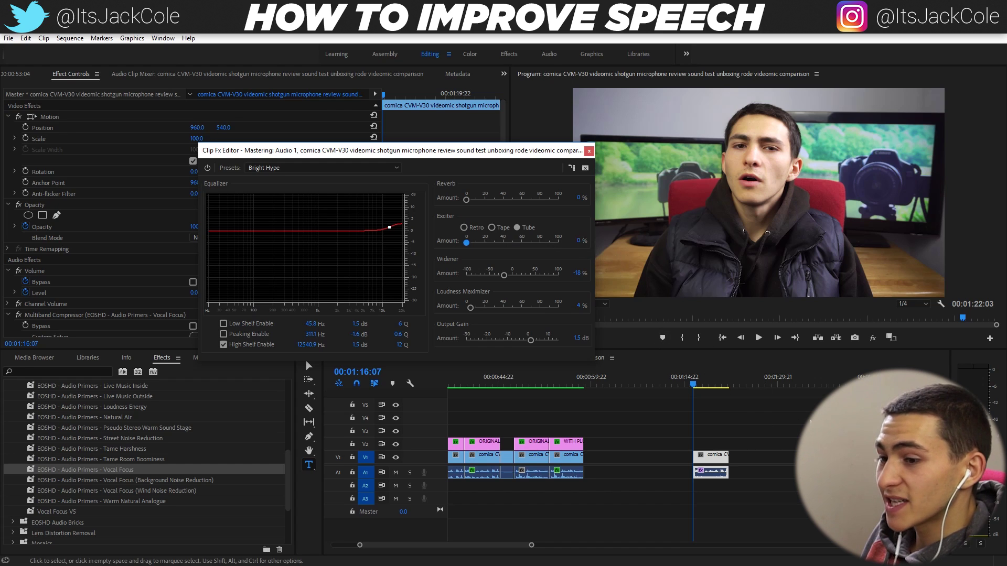
{"action": "key", "text": "space"}
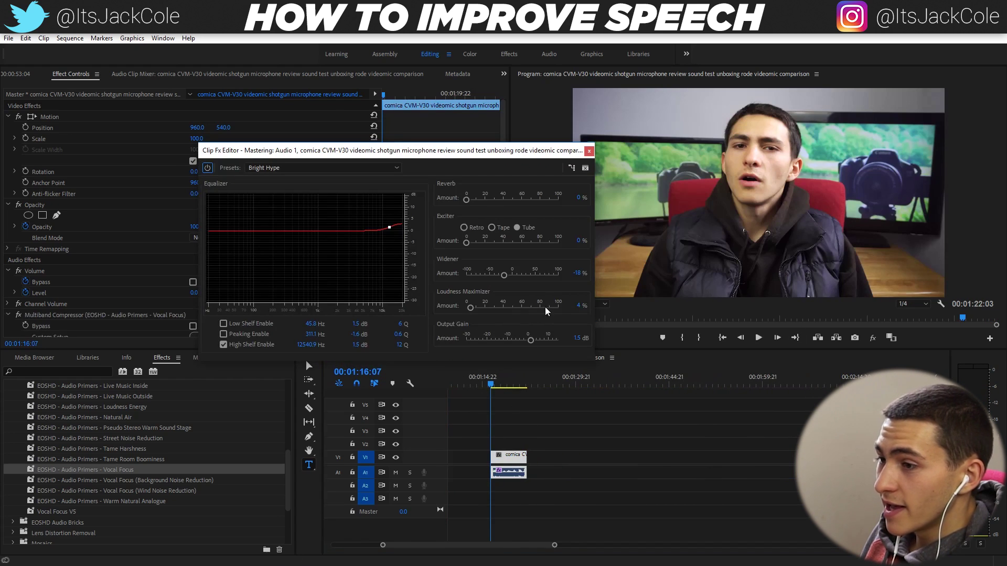
{"action": "left_click", "coordinate": [589, 151]}
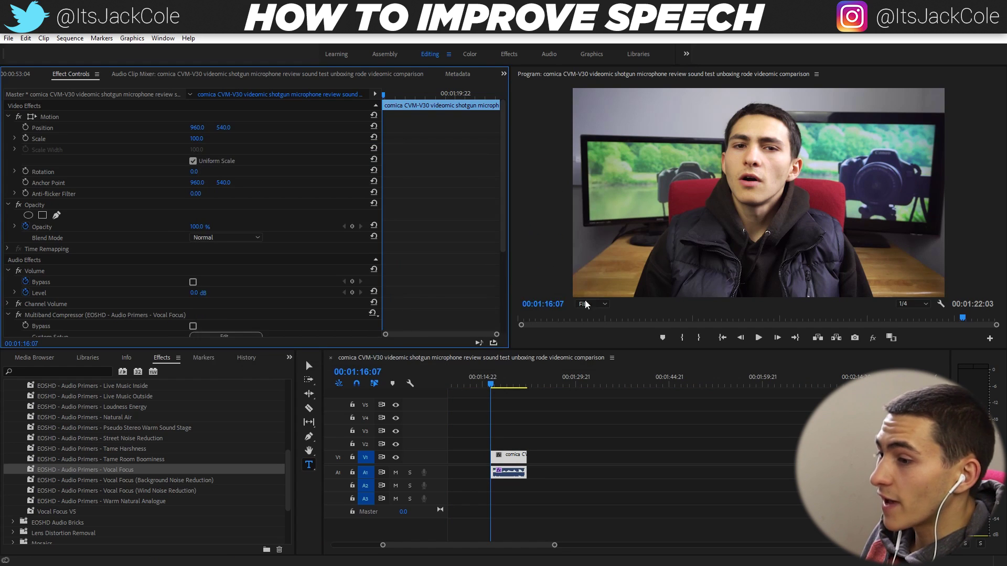
Step: Switch to the Effects workspace and mark the clip's audio as Dialogue in Essential Sound
{"action": "left_click", "coordinate": [508, 55]}
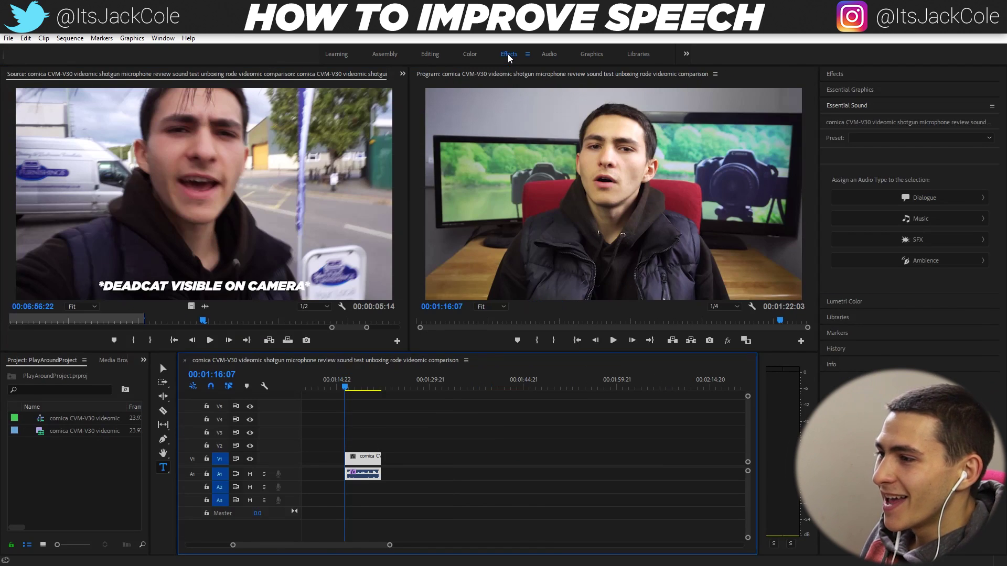
{"action": "left_click", "coordinate": [860, 107]}
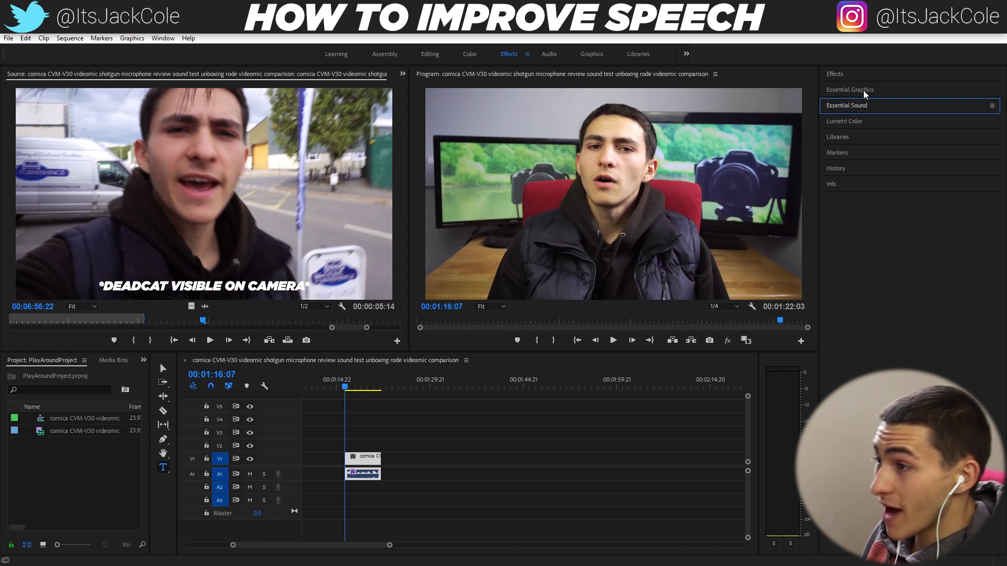
{"action": "left_click", "coordinate": [849, 108]}
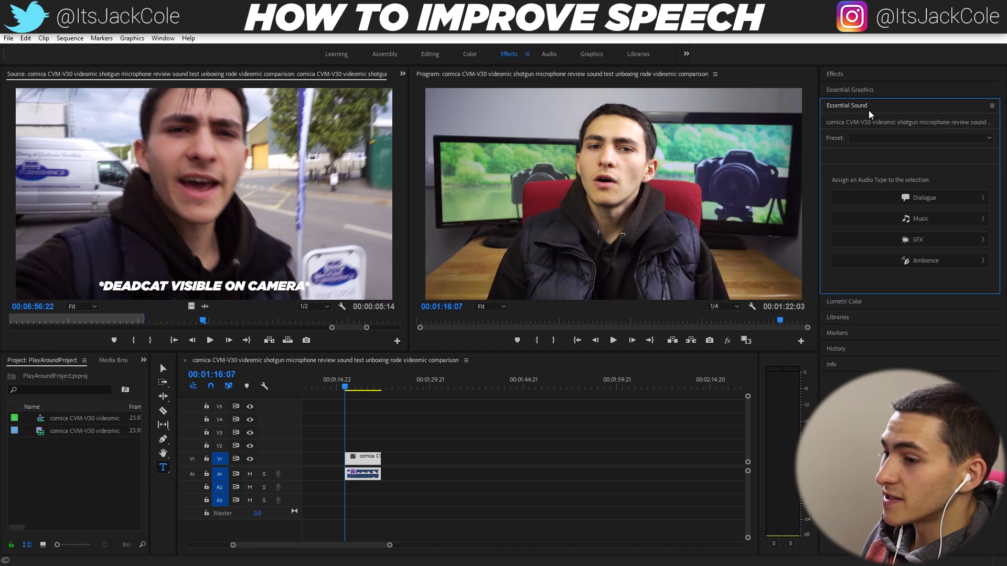
{"action": "left_click", "coordinate": [923, 197]}
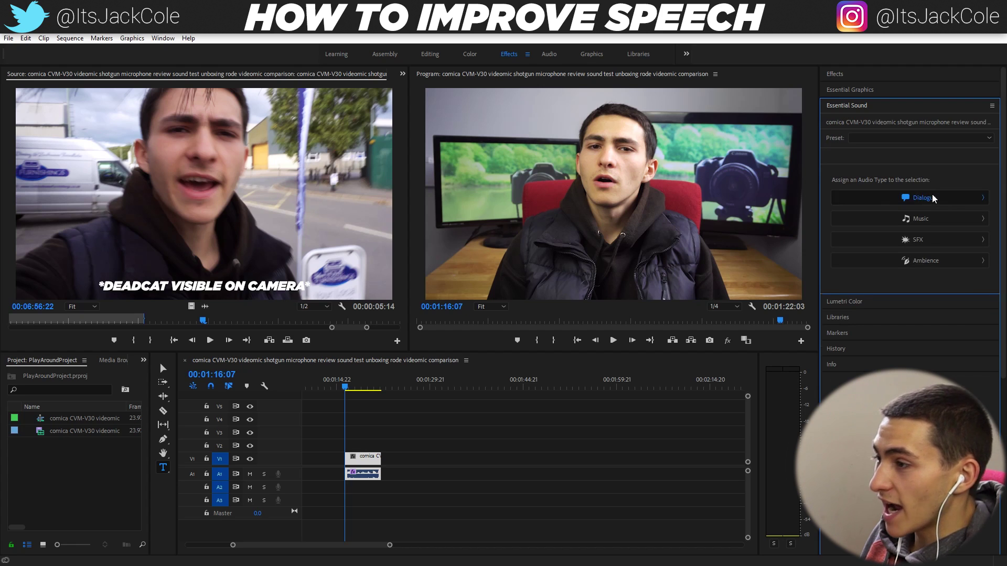
Step: Choose the Balanced Male Voice dialogue preset in Essential Sound and play the clip
{"action": "left_click", "coordinate": [908, 158]}
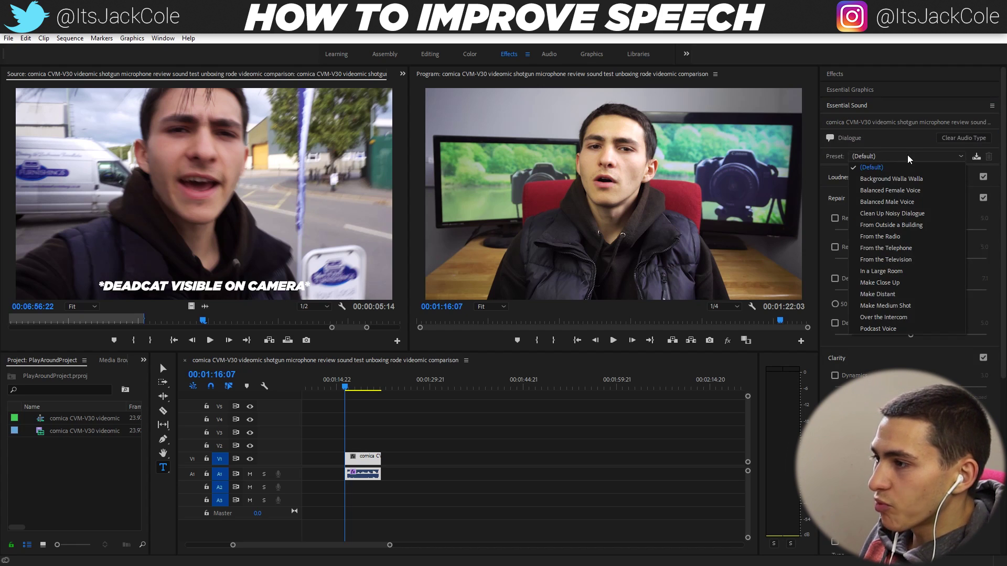
{"action": "left_click", "coordinate": [825, 282]}
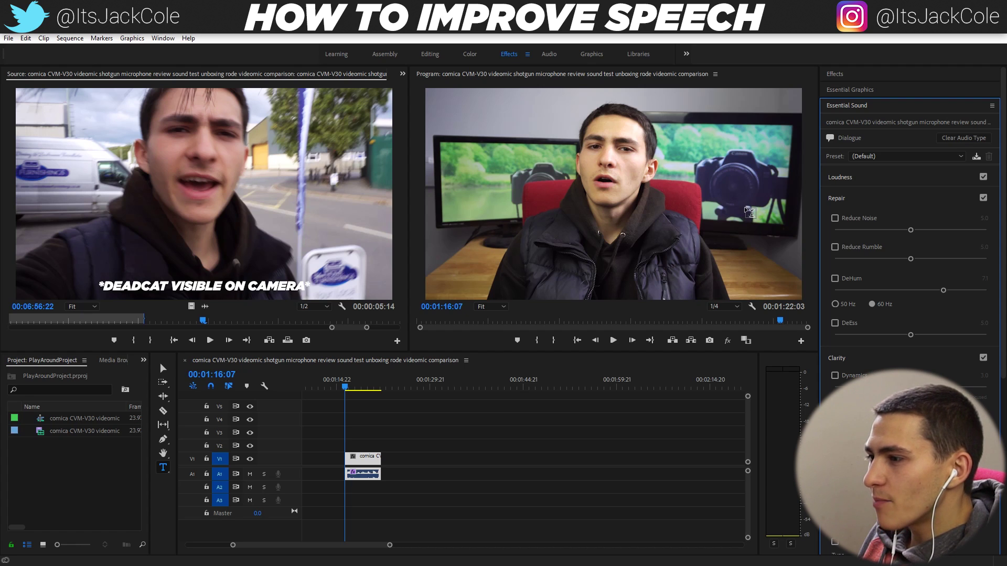
{"action": "left_click", "coordinate": [890, 156]}
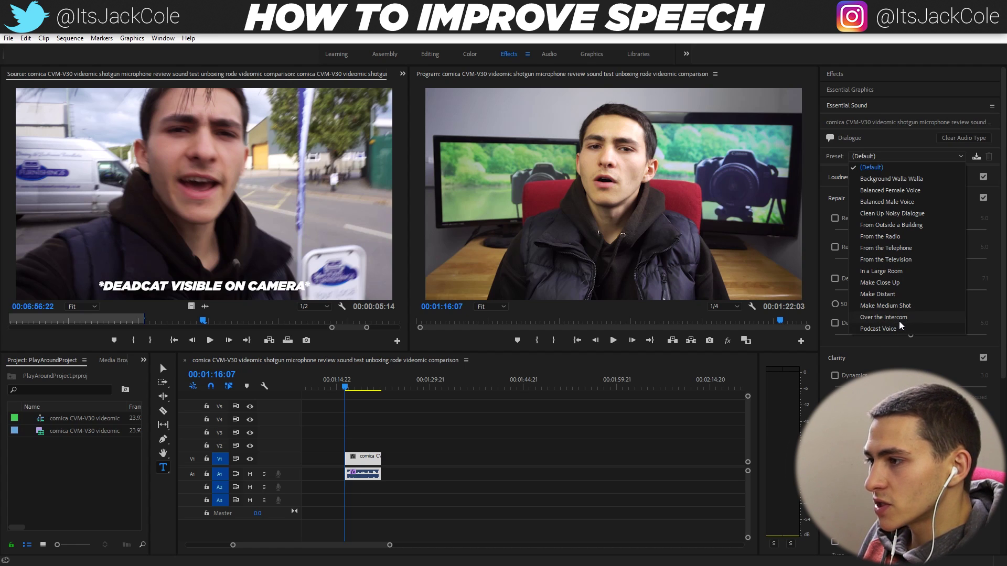
{"action": "left_click", "coordinate": [891, 202]}
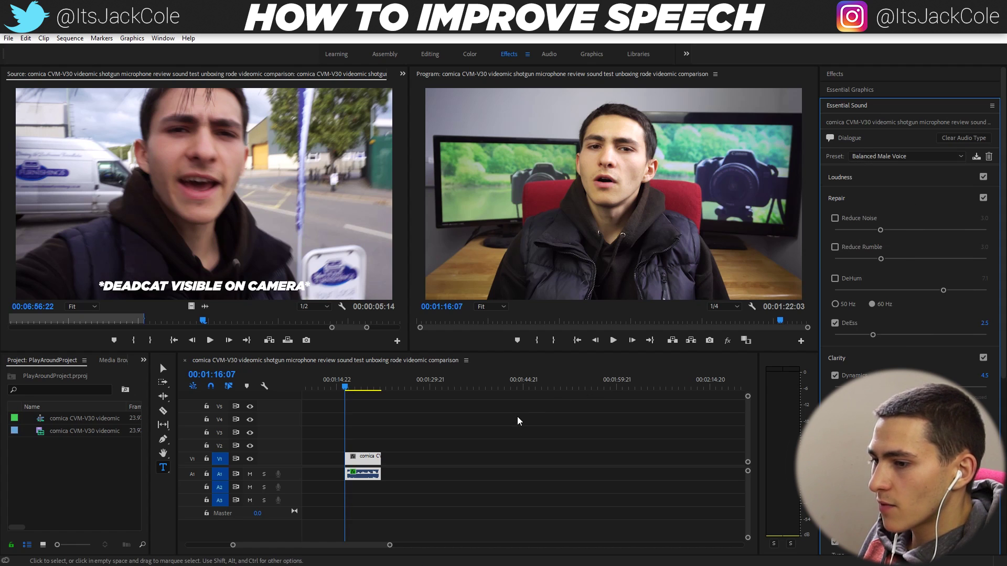
{"action": "key", "text": "space"}
Step: Switch to the Selection tool (V) and undo with Ctrl+Z to bring back the deleted clip
{"action": "left_click", "coordinate": [499, 438]}
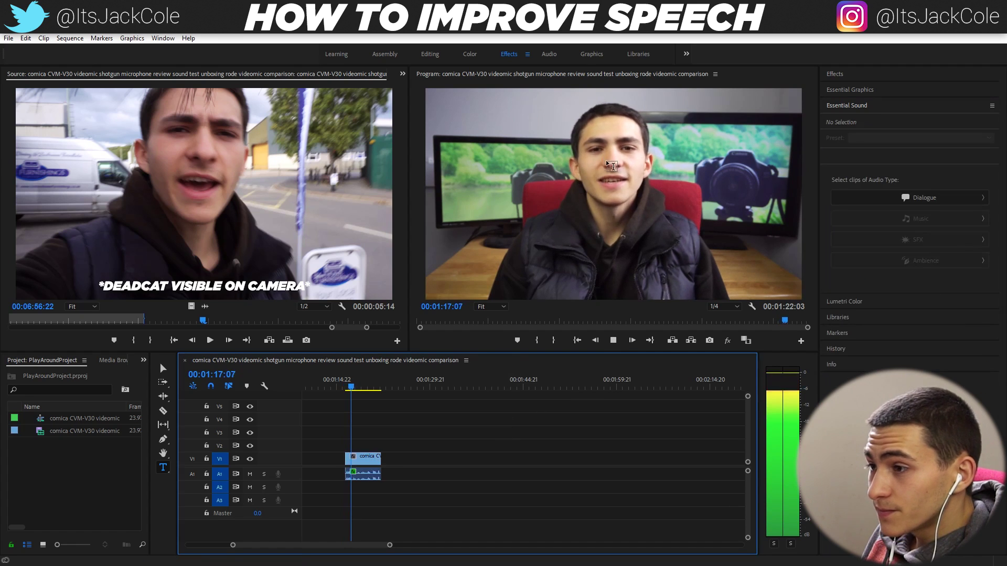
{"action": "key", "text": "v"}
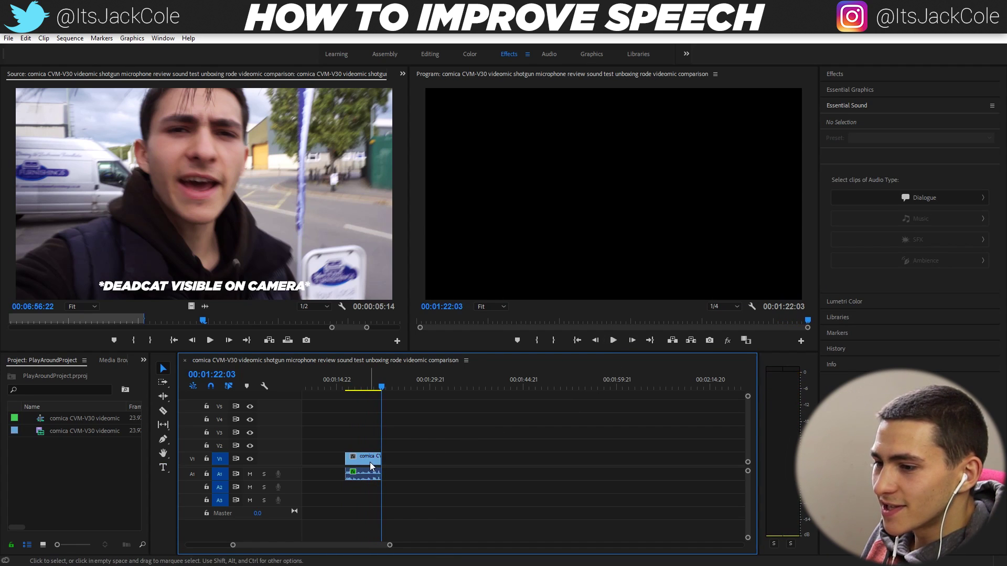
{"action": "left_click", "coordinate": [346, 387]}
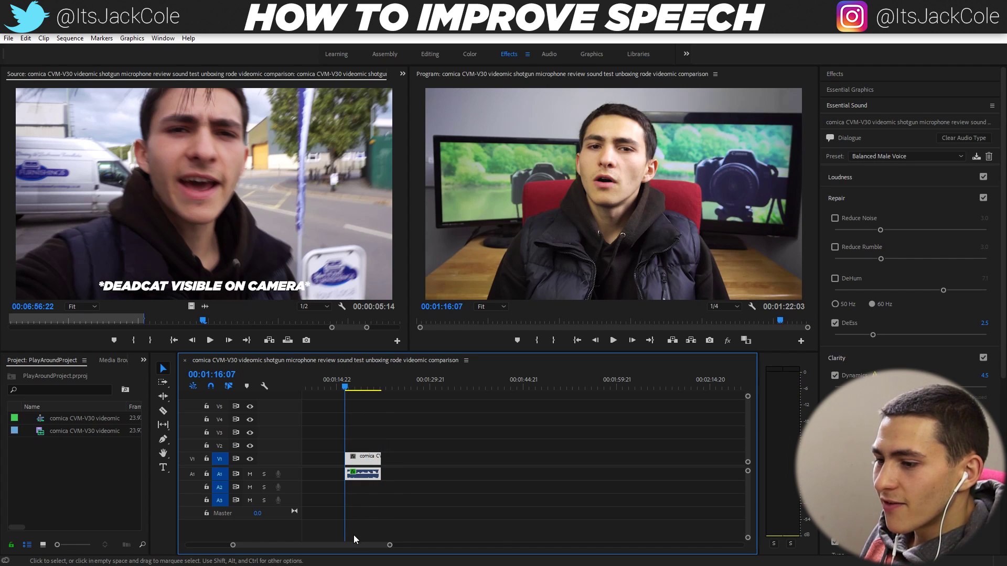
{"action": "scroll", "coordinate": [355, 532], "scroll_direction": "up", "scroll_amount": 5}
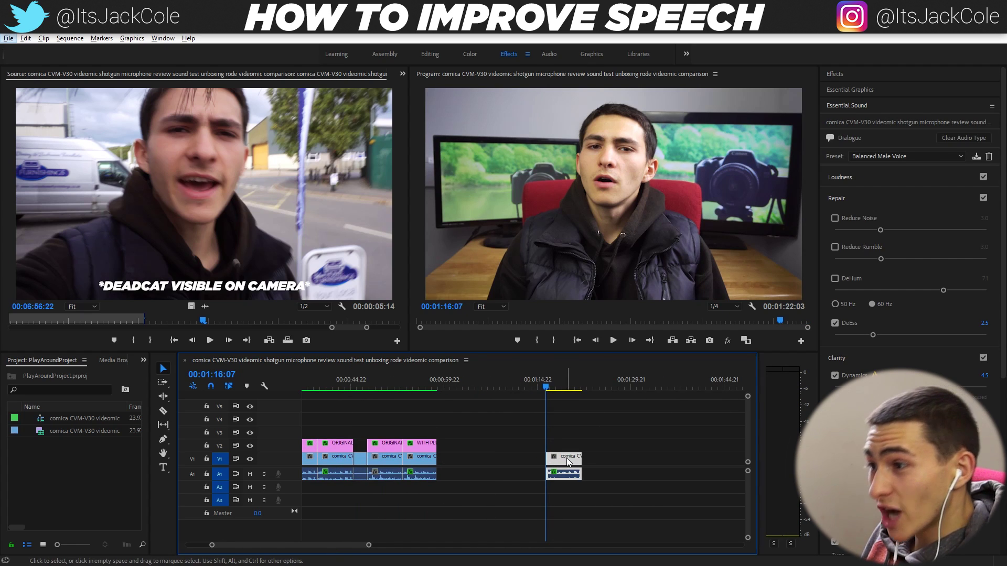
{"action": "key", "text": "ctrl+z"}
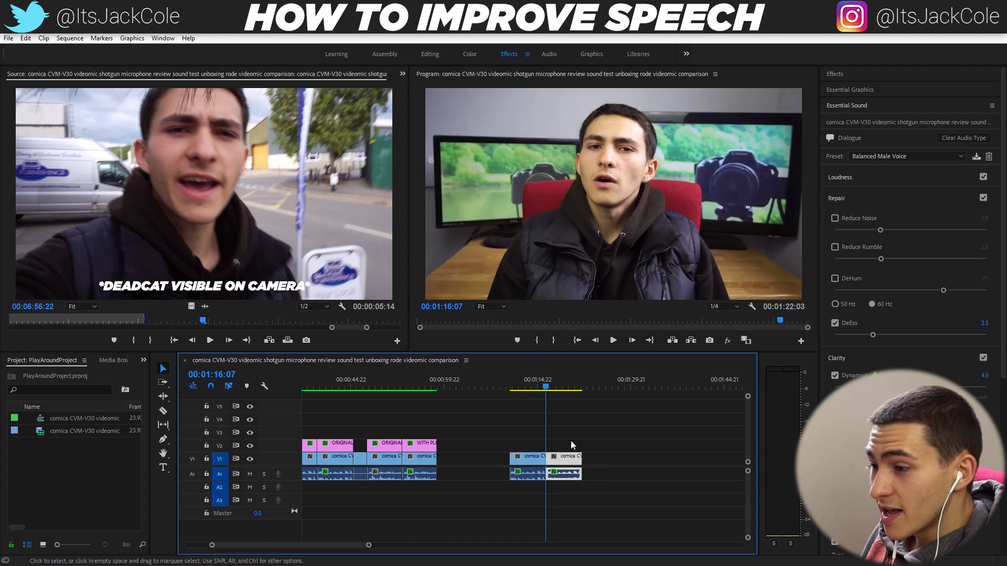
Step: Open the Effect Controls panel and select the restored clip's A1 audio
{"action": "left_click", "coordinate": [511, 380]}
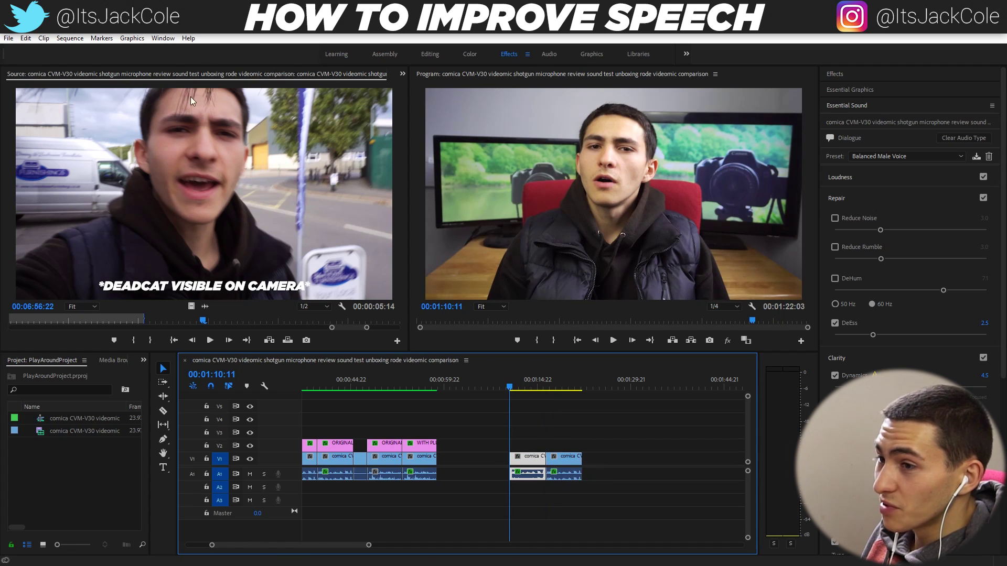
{"action": "left_click", "coordinate": [402, 74]}
{"action": "left_click", "coordinate": [428, 86]}
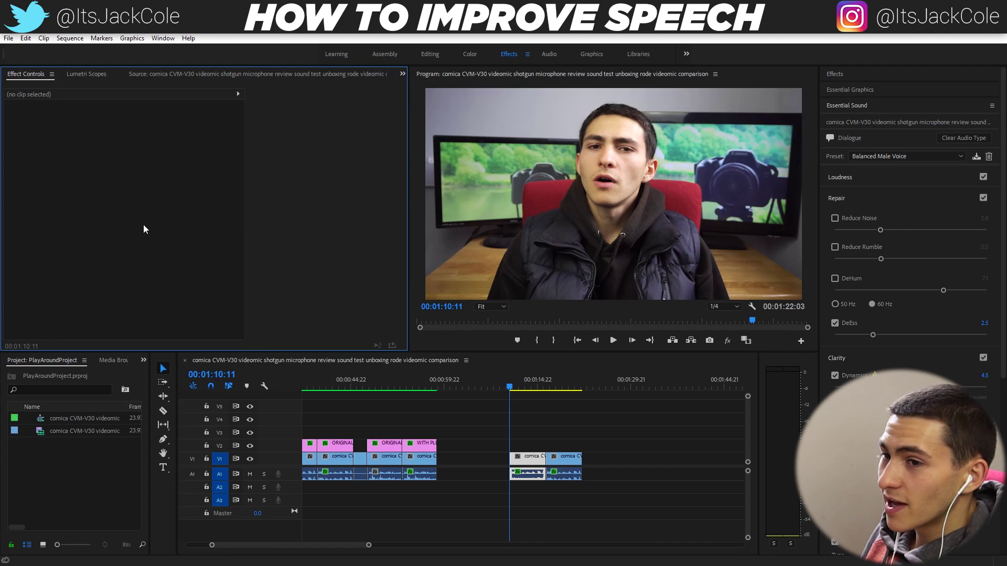
{"action": "left_click", "coordinate": [558, 402]}
{"action": "left_click", "coordinate": [524, 478]}
{"action": "scroll", "coordinate": [306, 235], "scroll_direction": "down", "scroll_amount": 5}
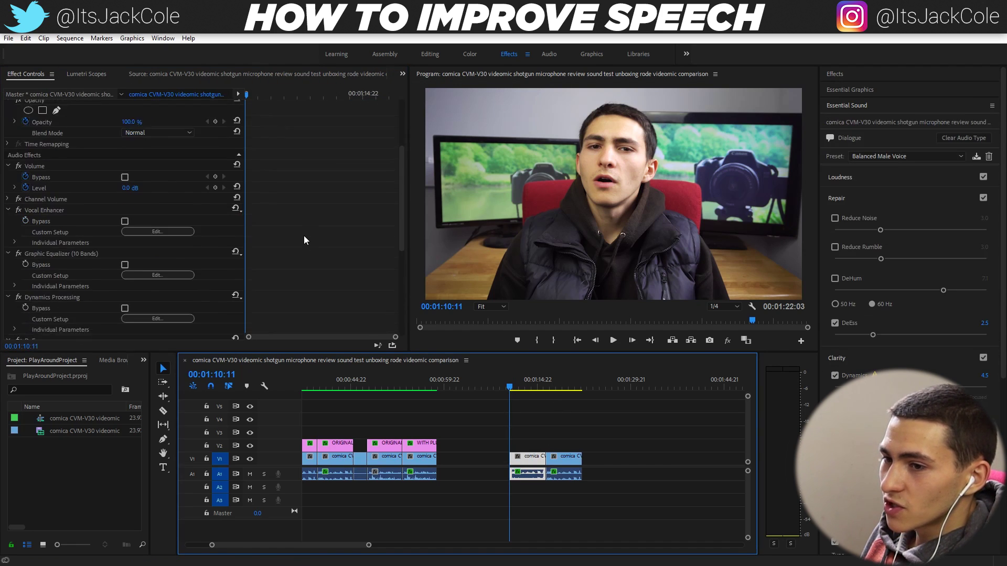
Step: Delete Vocal Enhancer, Graphic Equalizer, Dynamics Processing, DeEsser, Multiband Compressor, Mastering and EOSHD DeEsser
{"action": "left_click", "coordinate": [49, 168]}
{"action": "key", "text": "Delete"}
{"action": "left_click", "coordinate": [50, 168]}
{"action": "key", "text": "Delete"}
{"action": "left_click", "coordinate": [56, 168]}
{"action": "key", "text": "Delete"}
{"action": "left_click", "coordinate": [56, 168]}
{"action": "key", "text": "Delete"}
{"action": "left_click", "coordinate": [53, 168]}
{"action": "key", "text": "Delete"}
{"action": "left_click", "coordinate": [57, 168]}
{"action": "key", "text": "Delete"}
{"action": "left_click", "coordinate": [59, 168]}
{"action": "key", "text": "Delete"}
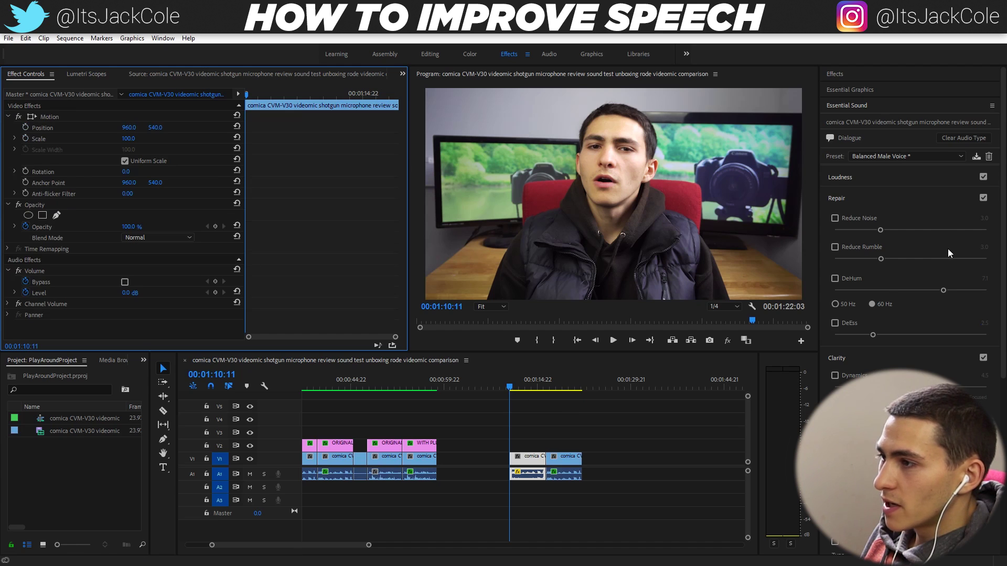
Step: Clear the Dialogue audio type from the first comica clip and inspect its effects
{"action": "left_click", "coordinate": [963, 138]}
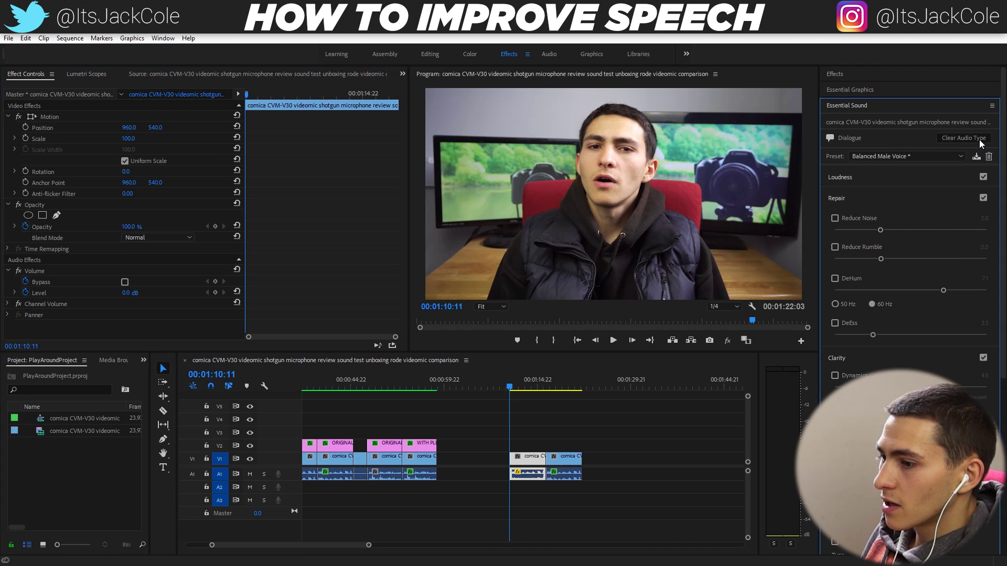
{"action": "left_click", "coordinate": [688, 426]}
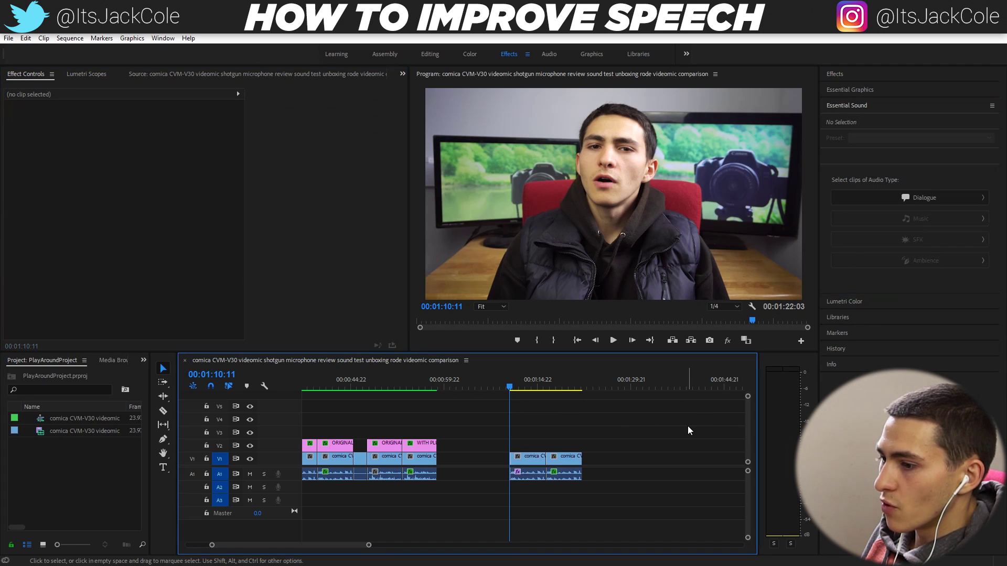
{"action": "left_click", "coordinate": [516, 479]}
{"action": "scroll", "coordinate": [308, 253], "scroll_direction": "down", "scroll_amount": 3}
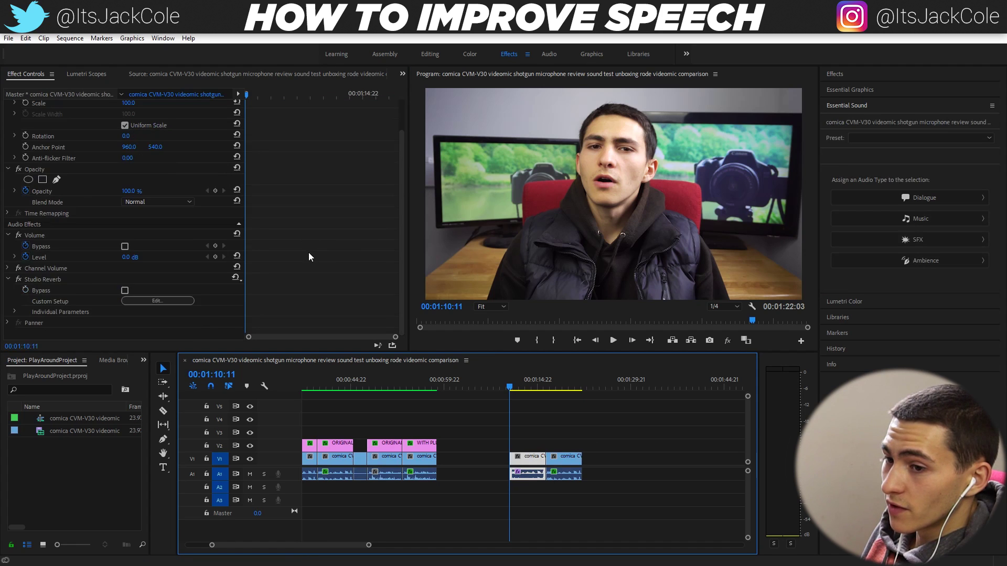
{"action": "left_click", "coordinate": [595, 423]}
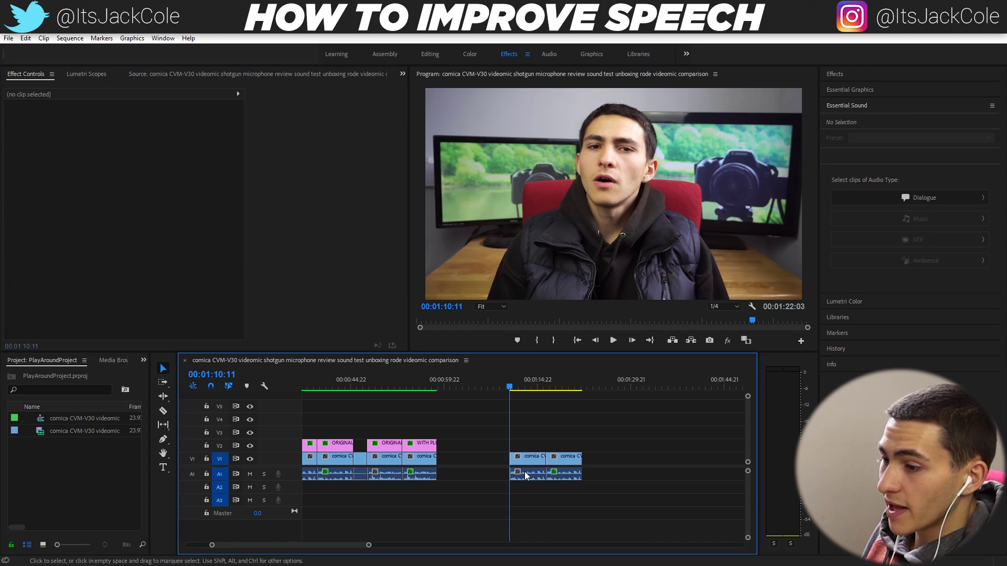
Step: Check the second comica clip, play both clips, then select the earlier ORIGINAL and WITH PLUGIN titles
{"action": "left_click", "coordinate": [555, 477]}
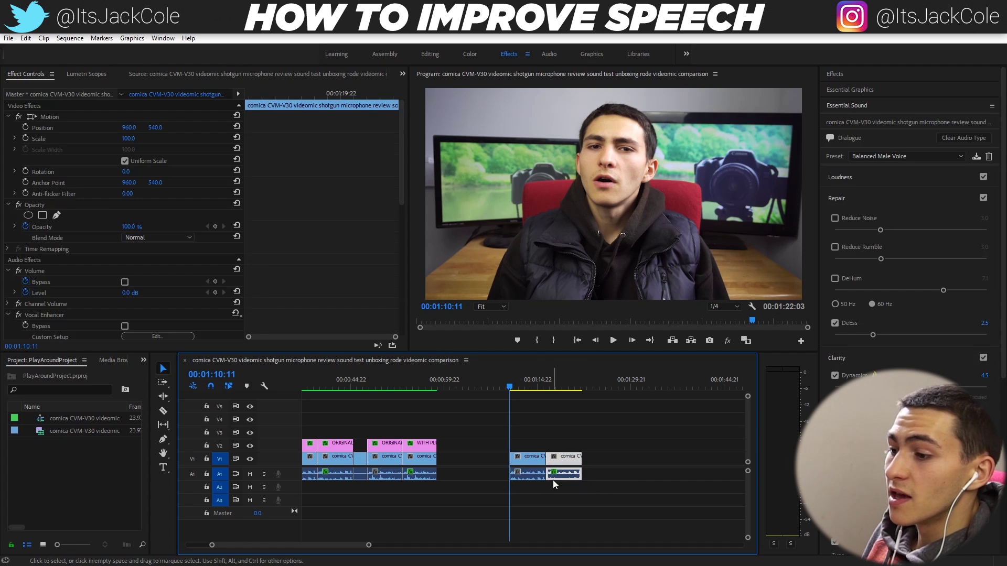
{"action": "left_click", "coordinate": [646, 482]}
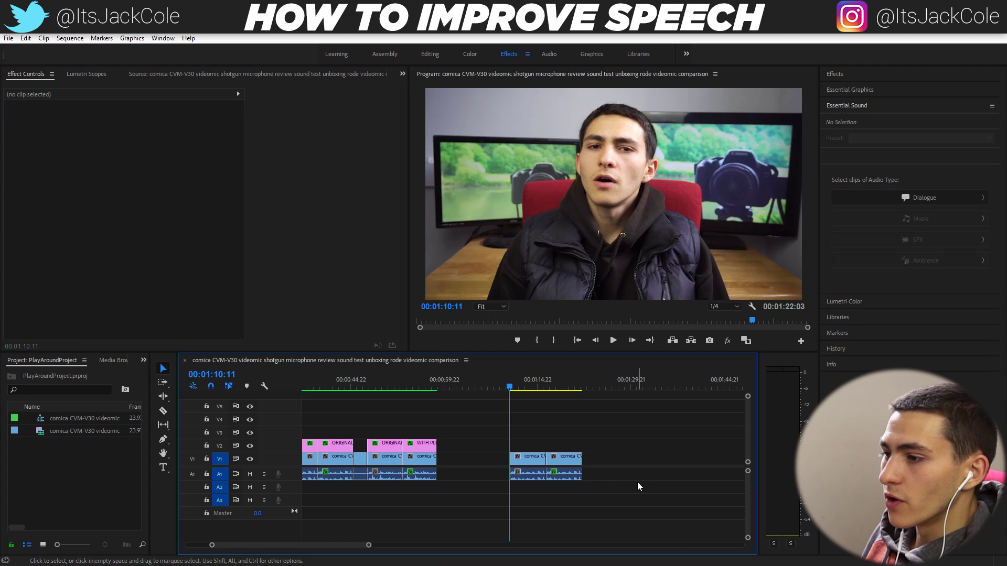
{"action": "key", "text": "space"}
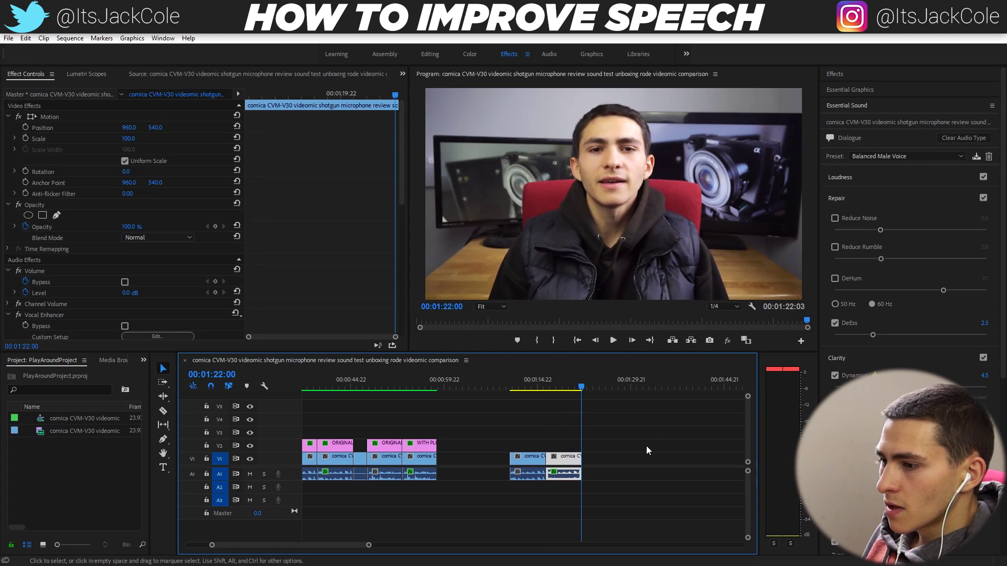
{"action": "left_click", "coordinate": [508, 394]}
{"action": "left_click_drag", "start_coordinate": [428, 422], "coordinate": [394, 445]}
Step: Drop copies of the ORIGINAL and WITH PLUGIN titles on V2 at the playhead and check their end points
{"action": "left_click_drag", "start_coordinate": [467, 451], "coordinate": [535, 446]}
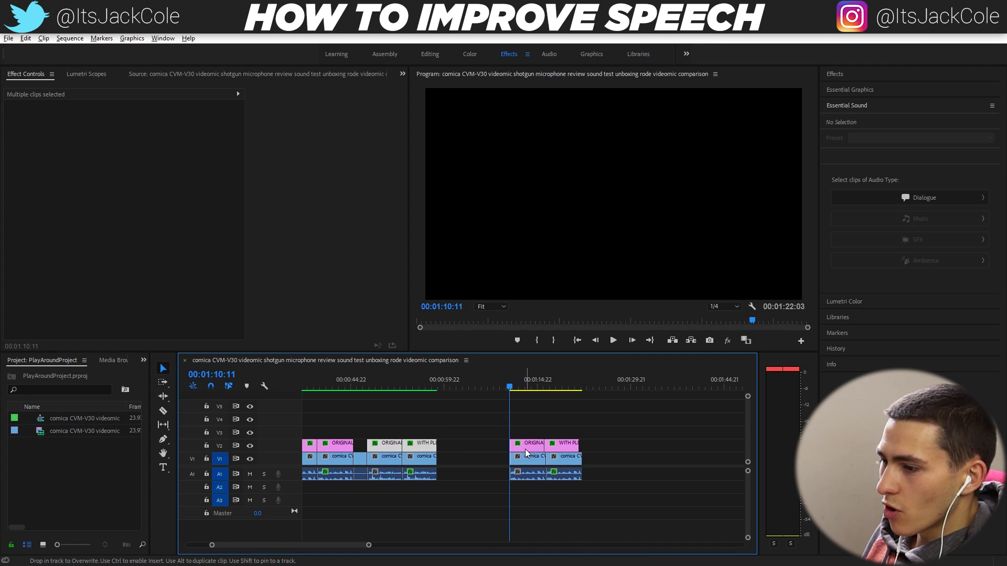
{"action": "left_click", "coordinate": [560, 445]}
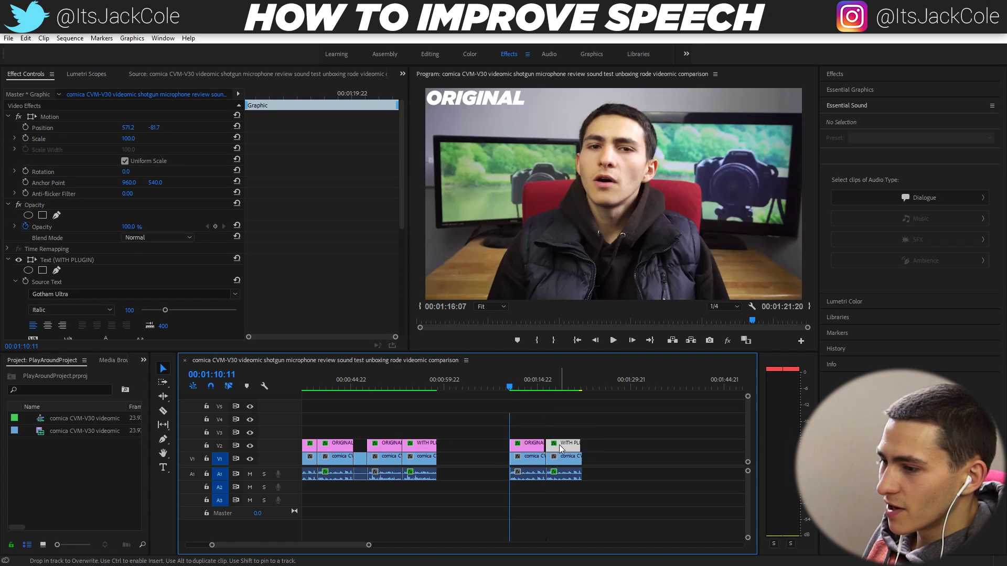
{"action": "left_click", "coordinate": [541, 445]}
{"action": "left_click", "coordinate": [581, 444]}
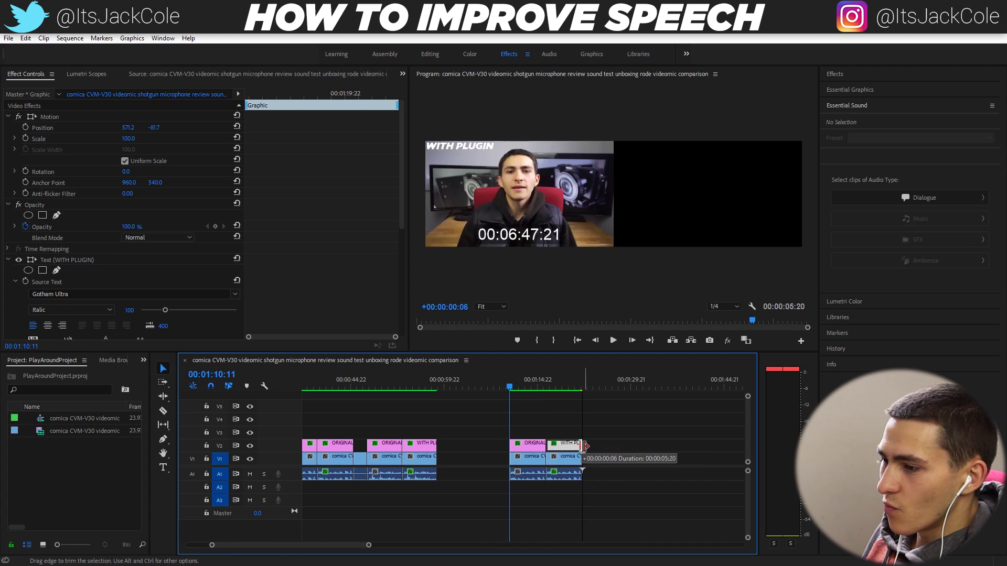
{"action": "left_click", "coordinate": [610, 431]}
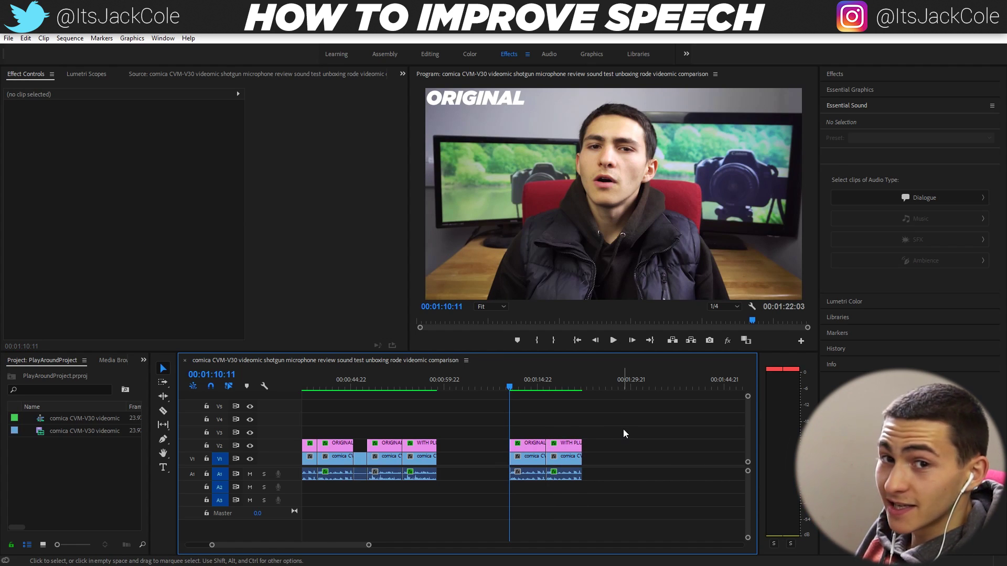
Step: Play the ORIGINAL section, then select the WITH PLUGIN clip at 01:16:07 to show its Balanced Male Voice settings
{"action": "key", "text": "space"}
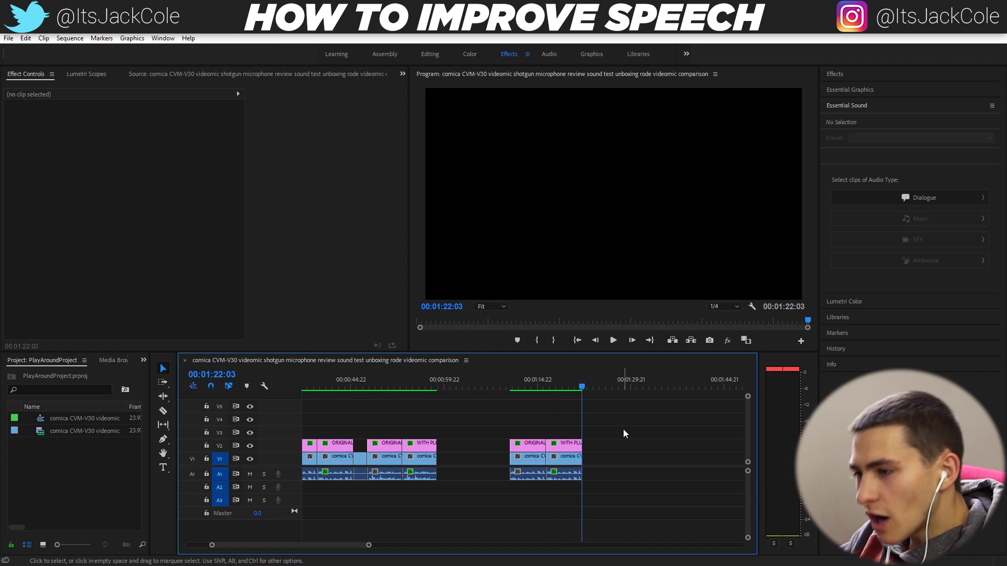
{"action": "key", "text": "Up"}
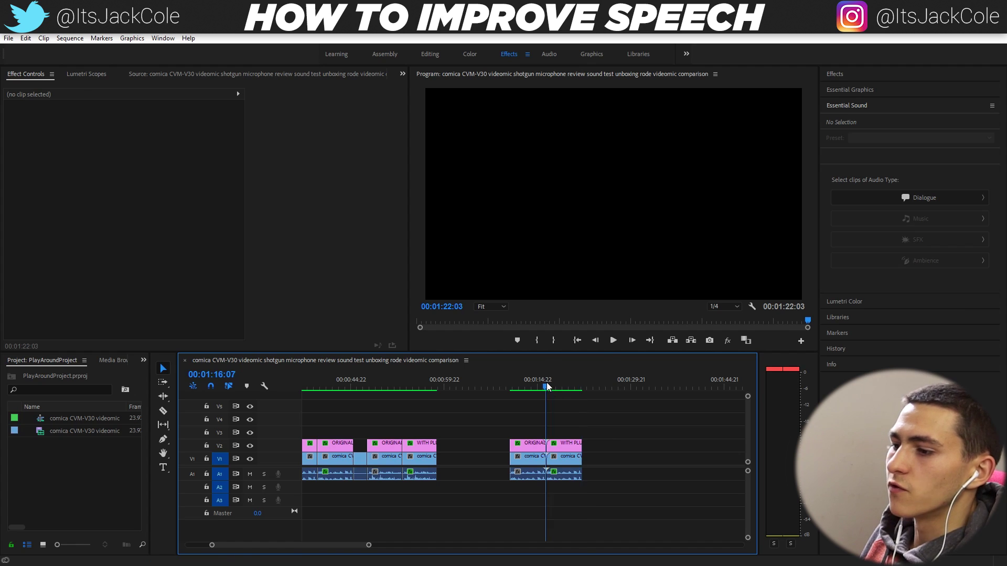
{"action": "left_click", "coordinate": [614, 414]}
{"action": "left_click", "coordinate": [570, 459]}
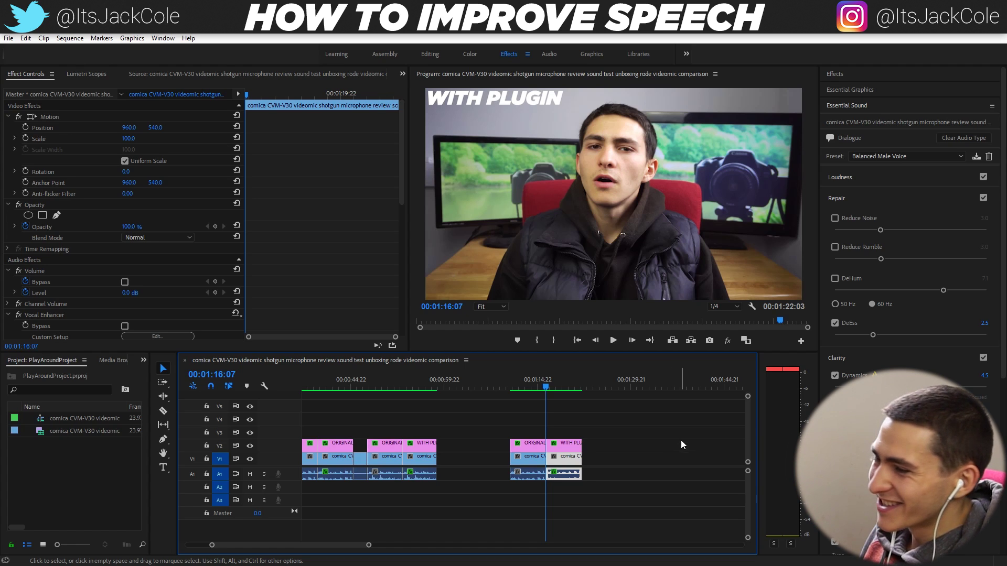
Step: Review the WITH PLUGIN clip's Clarity, EQ and Enhance Speech settings, then play to 01:22:03
{"action": "left_click", "coordinate": [565, 466]}
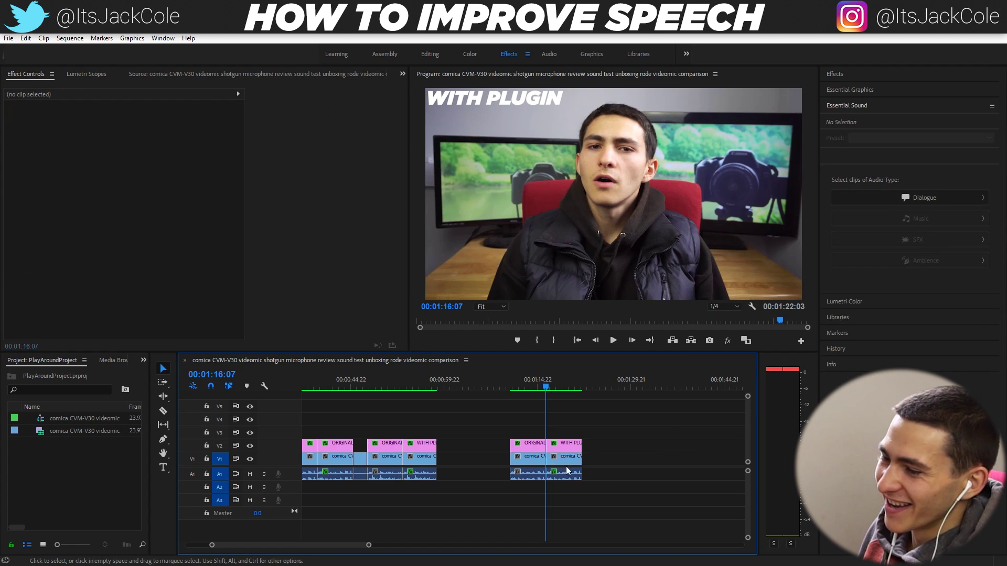
{"action": "left_click", "coordinate": [564, 458]}
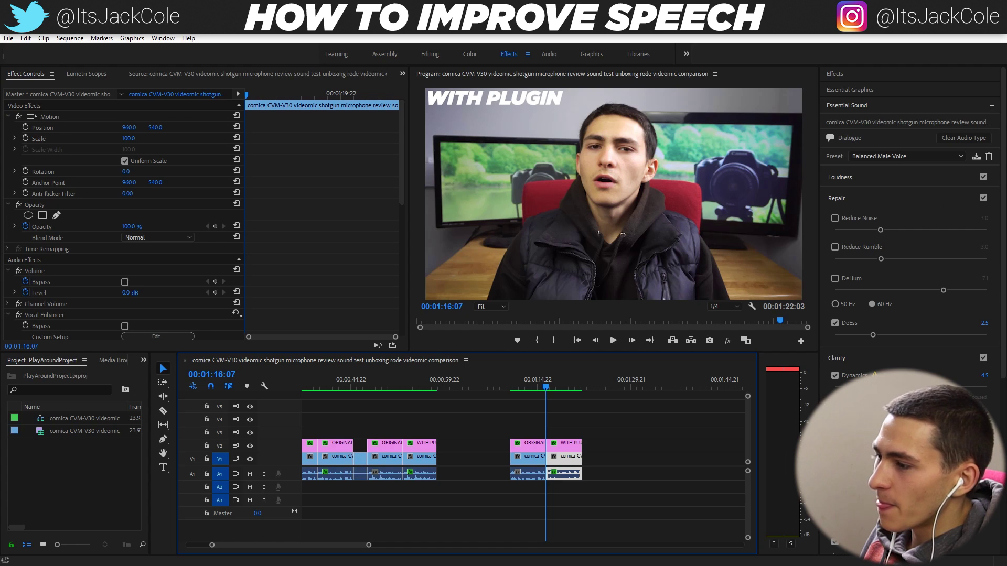
{"action": "scroll", "coordinate": [828, 367], "scroll_direction": "down", "scroll_amount": 5}
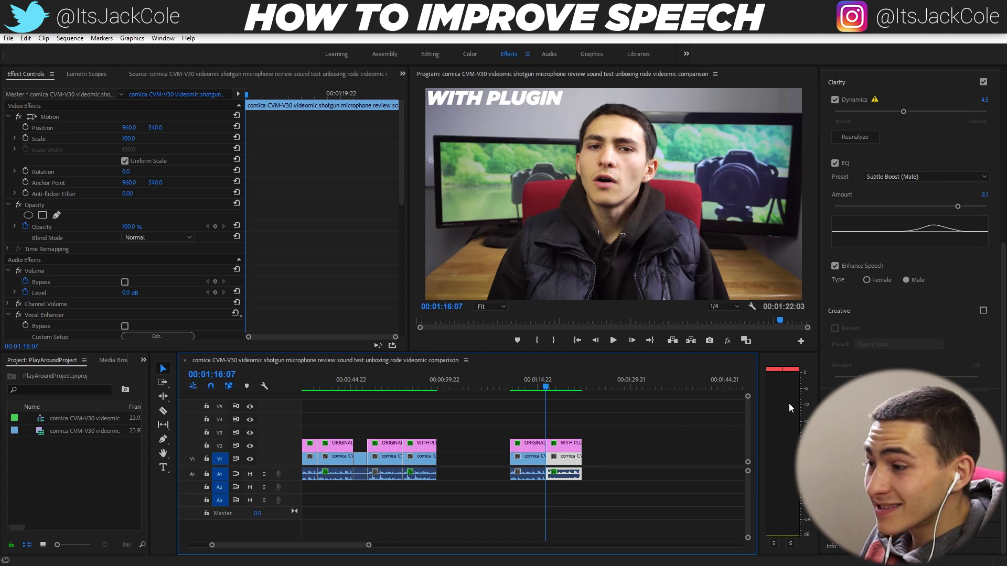
{"action": "key", "text": "space"}
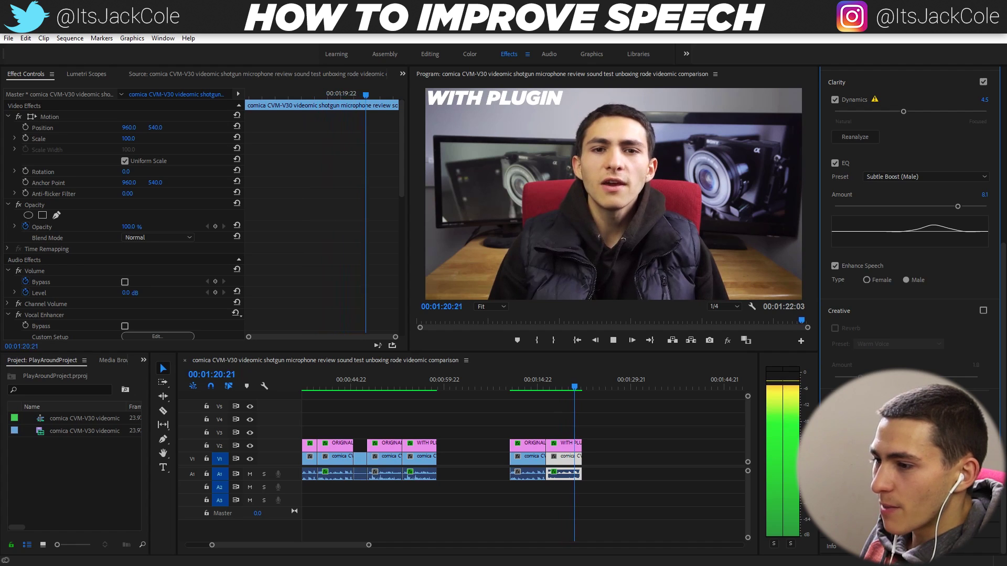
{"action": "left_click", "coordinate": [687, 446]}
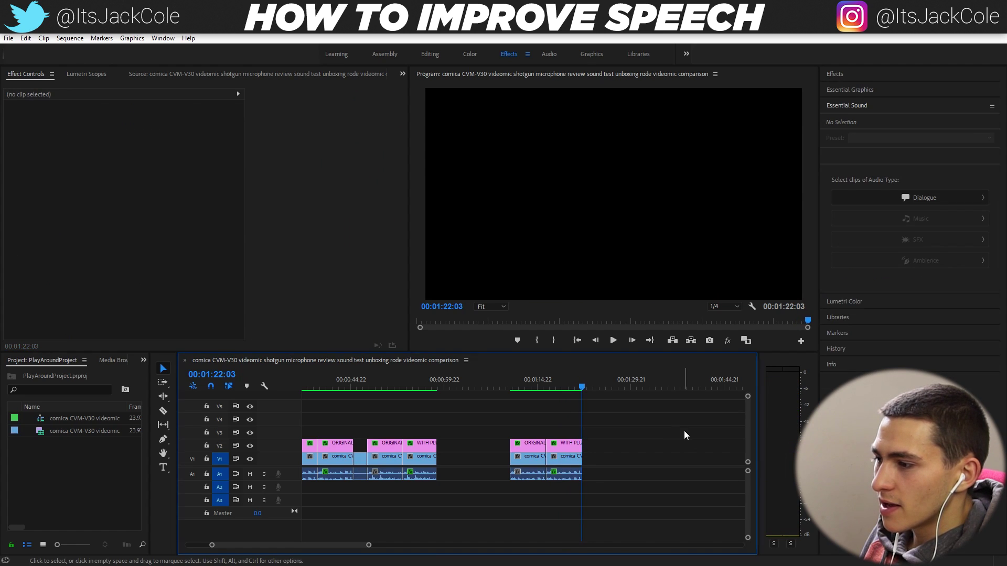
Step: Return to the ORIGINAL clip's start at 01:10:11 and scroll the timeline back to 00:00
{"action": "key", "text": "Up"}
{"action": "key", "text": "Up"}
{"action": "left_click", "coordinate": [615, 413]}
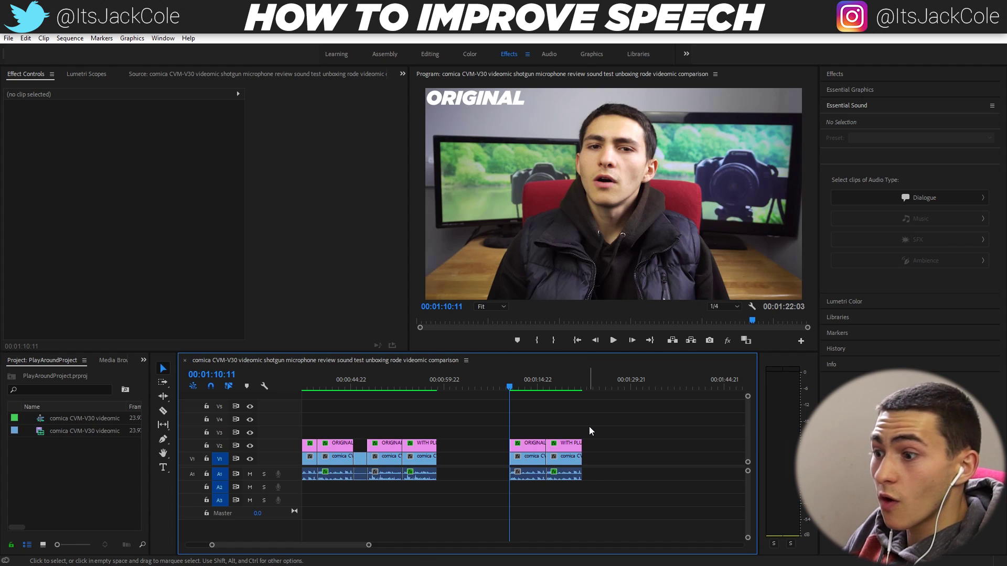
{"action": "left_click_drag", "start_coordinate": [351, 545], "coordinate": [327, 545]}
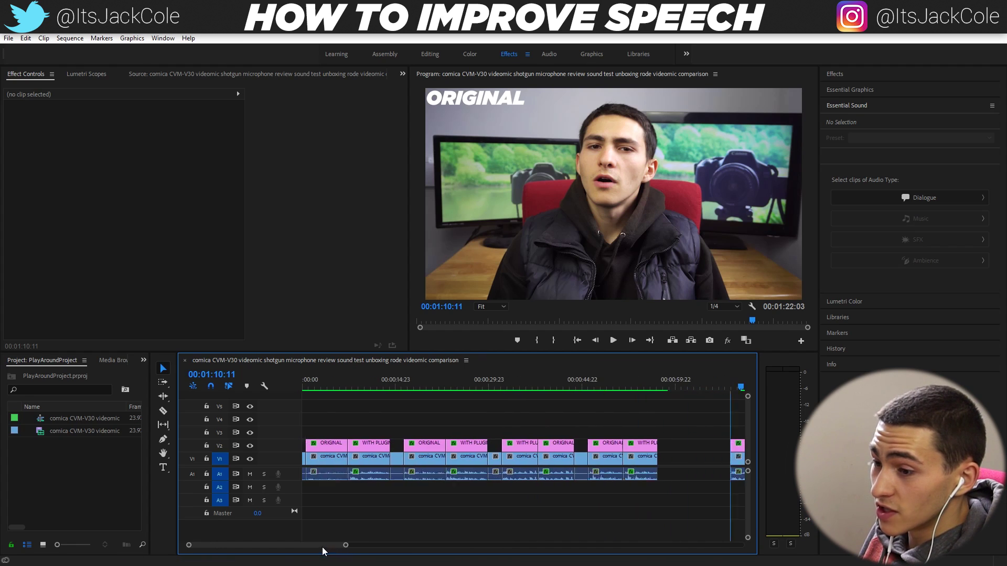
Step: Play the opening ORIGINAL clip from near the start and stop on the first WITH PLUGIN clip
{"action": "left_click", "coordinate": [316, 388]}
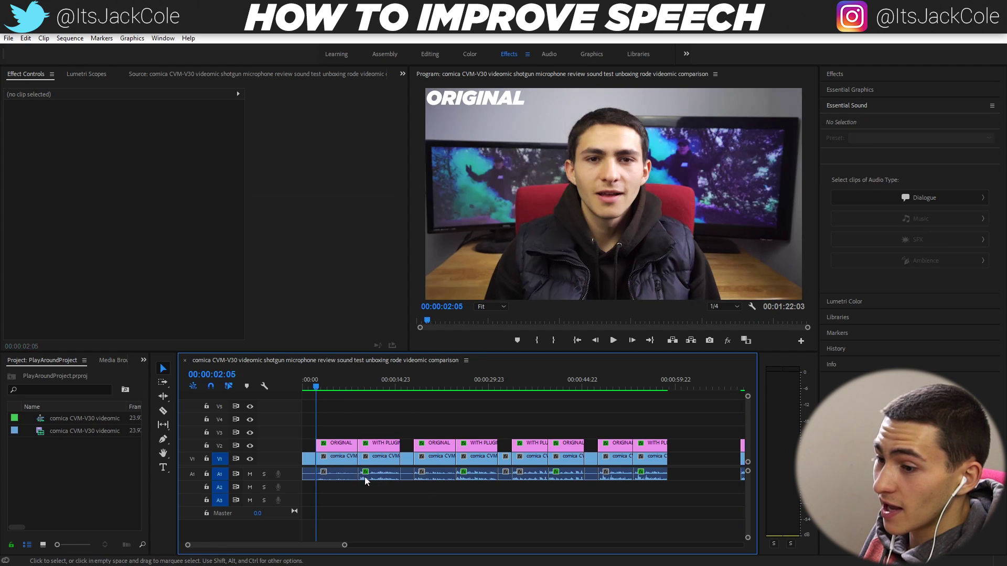
{"action": "left_click", "coordinate": [345, 473]}
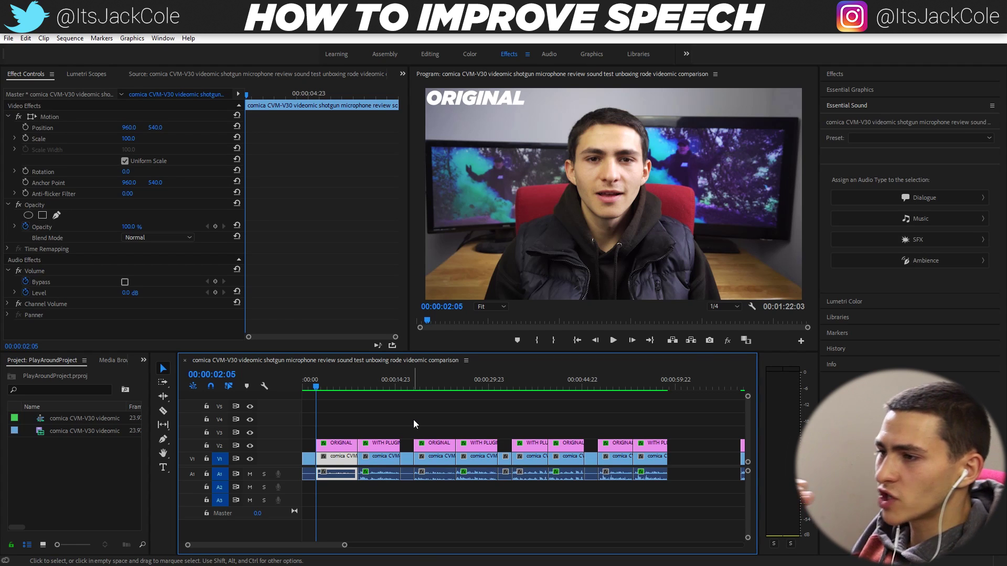
{"action": "left_click", "coordinate": [413, 421]}
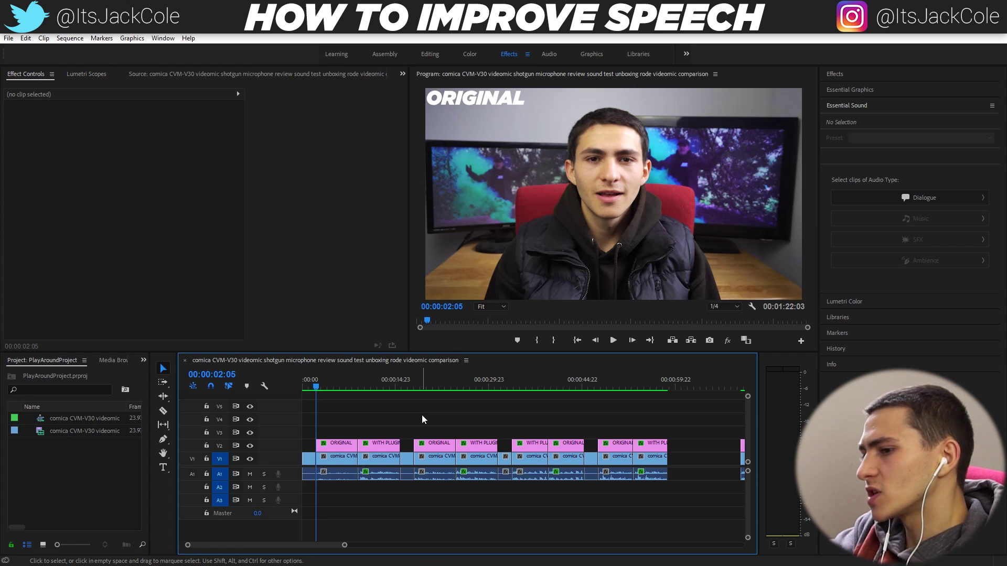
{"action": "key", "text": "space"}
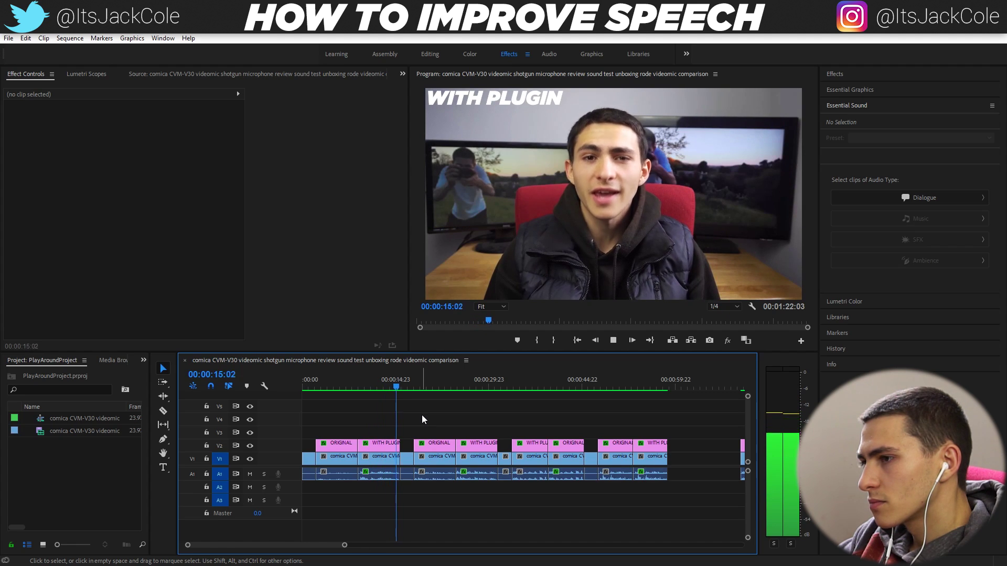
{"action": "key", "text": "space"}
{"action": "key", "text": "d"}
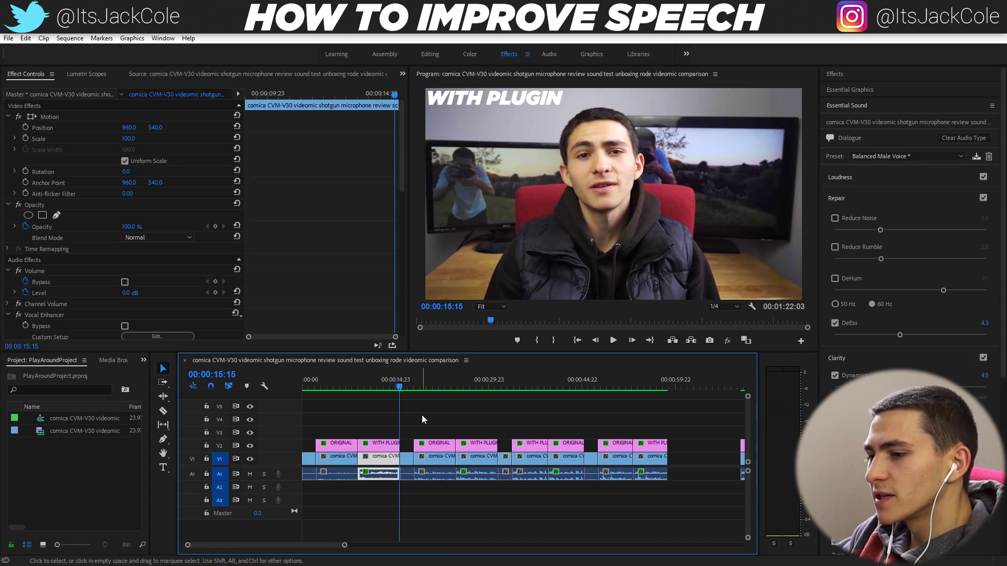
Step: Park the playhead at 00:00:09:00 and switch to the Editing workspace
{"action": "left_click", "coordinate": [416, 414]}
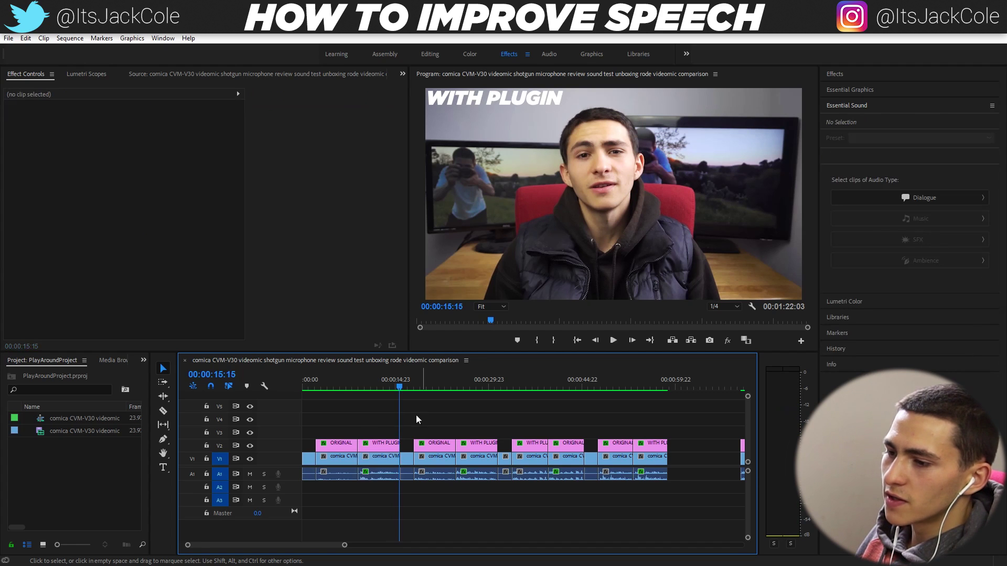
{"action": "left_click", "coordinate": [359, 378]}
{"action": "left_click", "coordinate": [430, 54]}
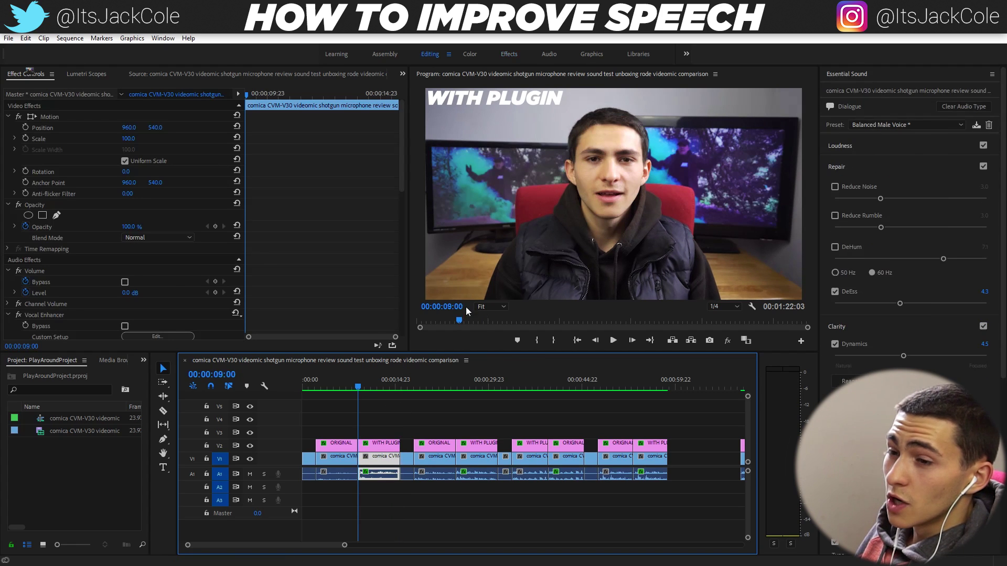
{"action": "left_click", "coordinate": [578, 415]}
{"action": "left_click", "coordinate": [527, 461]}
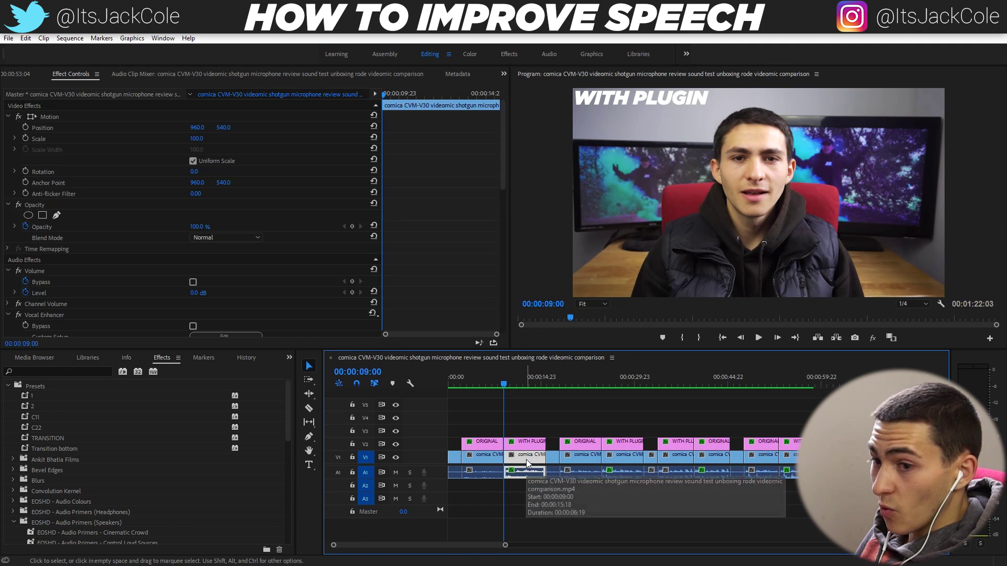
{"action": "left_click", "coordinate": [549, 422]}
{"action": "key", "text": "space"}
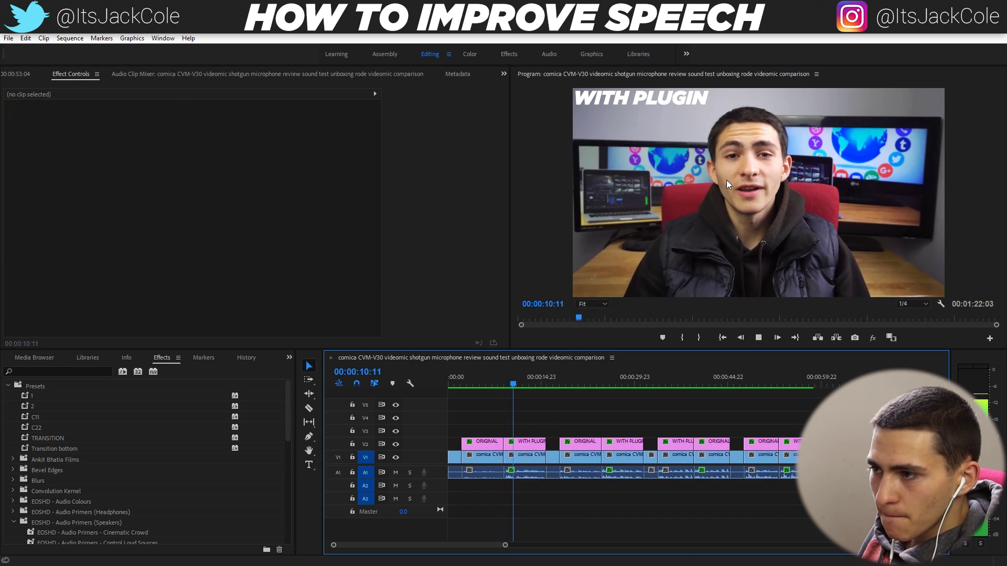
{"action": "left_click", "coordinate": [527, 455]}
Step: Find the EOSHD Audio Primers (Speakers) presets and apply Tame Room Boominess to the A1 clip
{"action": "scroll", "coordinate": [216, 486], "scroll_direction": "down", "scroll_amount": 5}
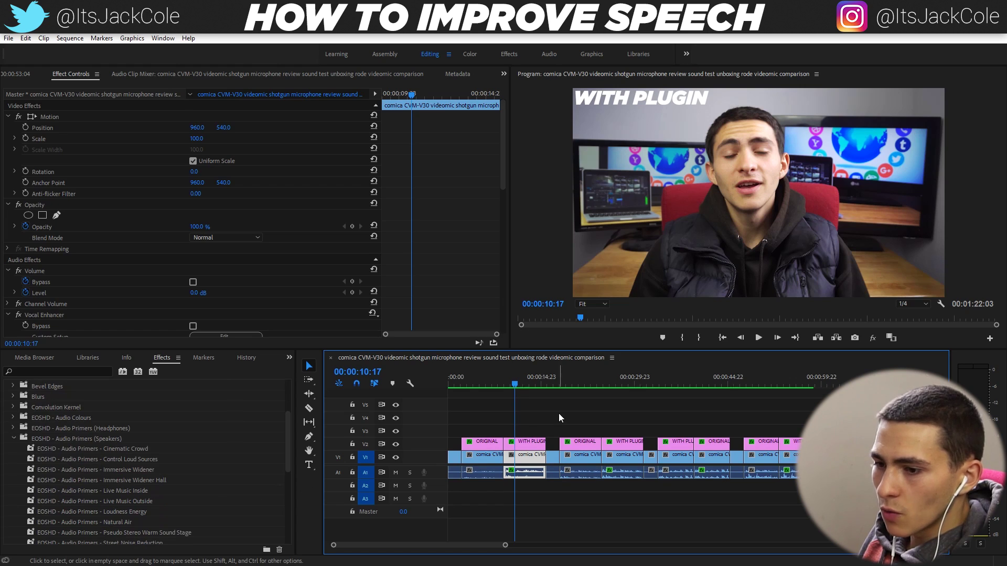
{"action": "scroll", "coordinate": [210, 493], "scroll_direction": "down", "scroll_amount": 5}
{"action": "left_click", "coordinate": [152, 522]}
{"action": "scroll", "coordinate": [168, 486], "scroll_direction": "down", "scroll_amount": 1}
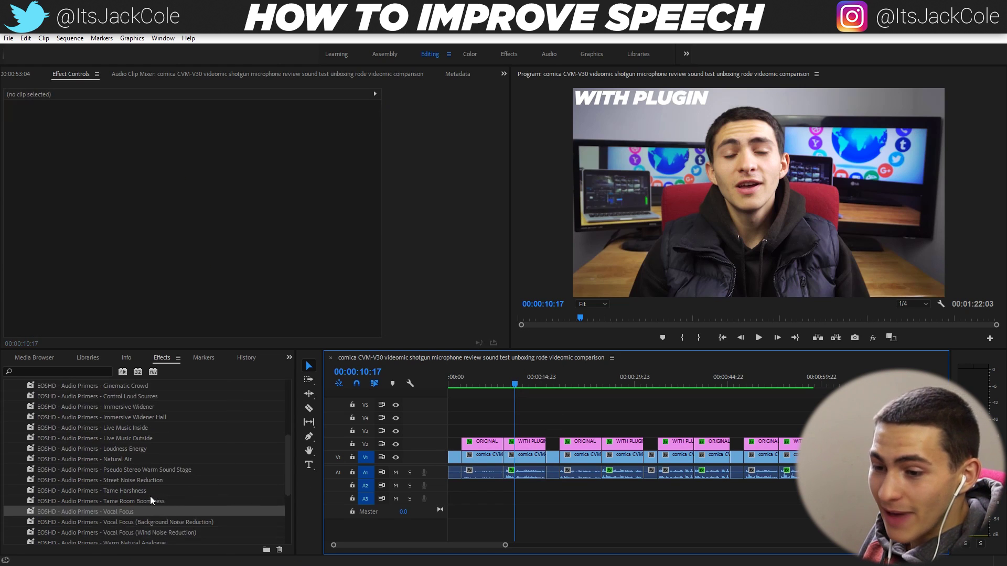
{"action": "scroll", "coordinate": [86, 453], "scroll_direction": "up", "scroll_amount": 1}
{"action": "left_click", "coordinate": [72, 407]}
{"action": "scroll", "coordinate": [106, 418], "scroll_direction": "down", "scroll_amount": 5}
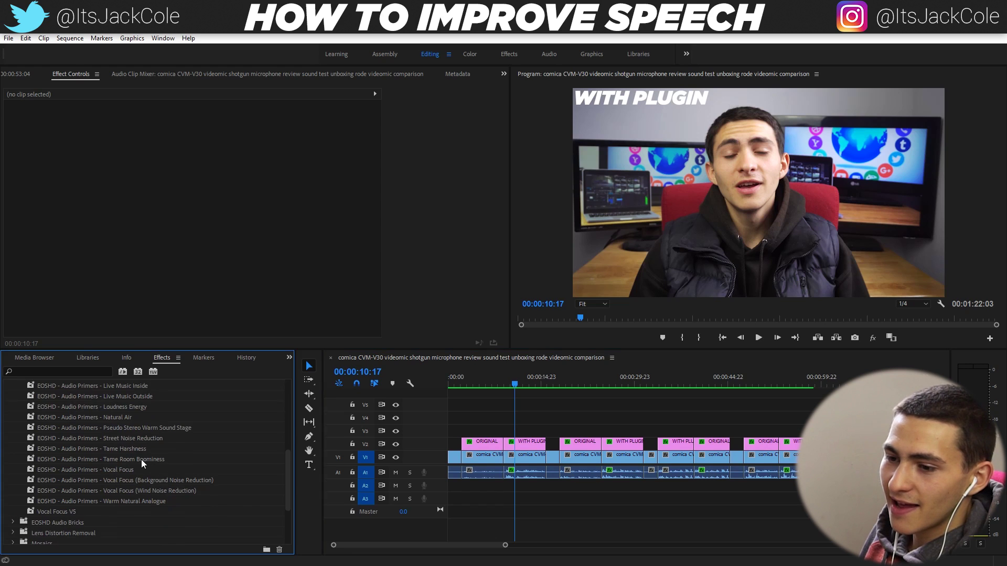
{"action": "left_click", "coordinate": [132, 459]}
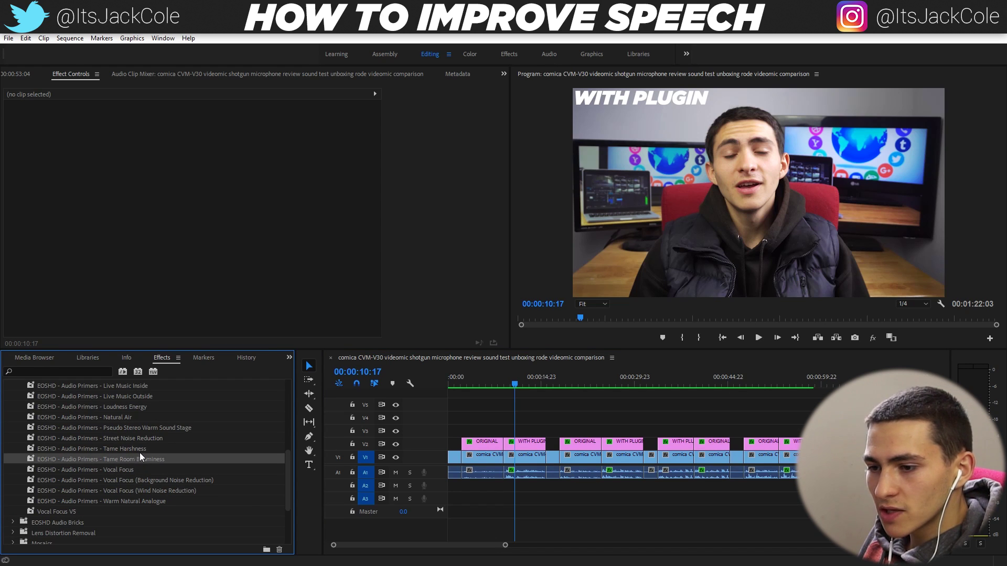
{"action": "left_click", "coordinate": [136, 449]}
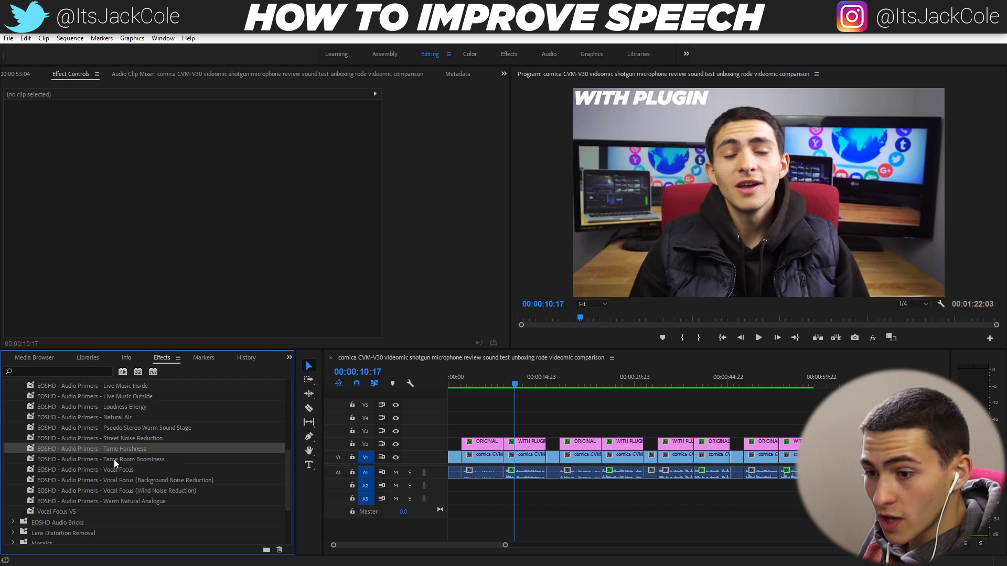
{"action": "left_click_drag", "start_coordinate": [114, 460], "coordinate": [527, 472]}
{"action": "left_click", "coordinate": [524, 472]}
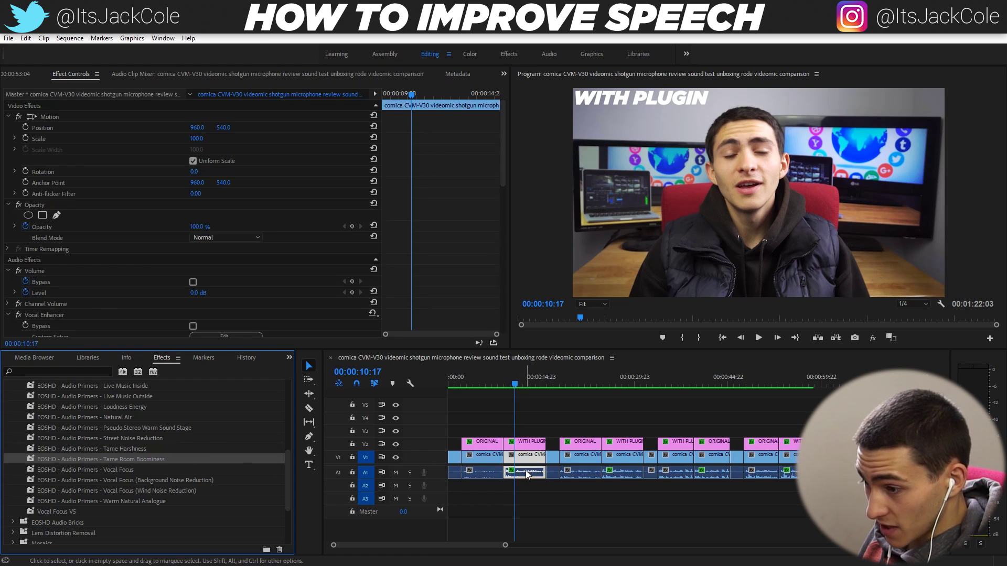
Step: Play the WITH PLUGIN clip from its start to hear the Tame Room Boominess effect
{"action": "left_click", "coordinate": [507, 380]}
{"action": "key", "text": "space"}
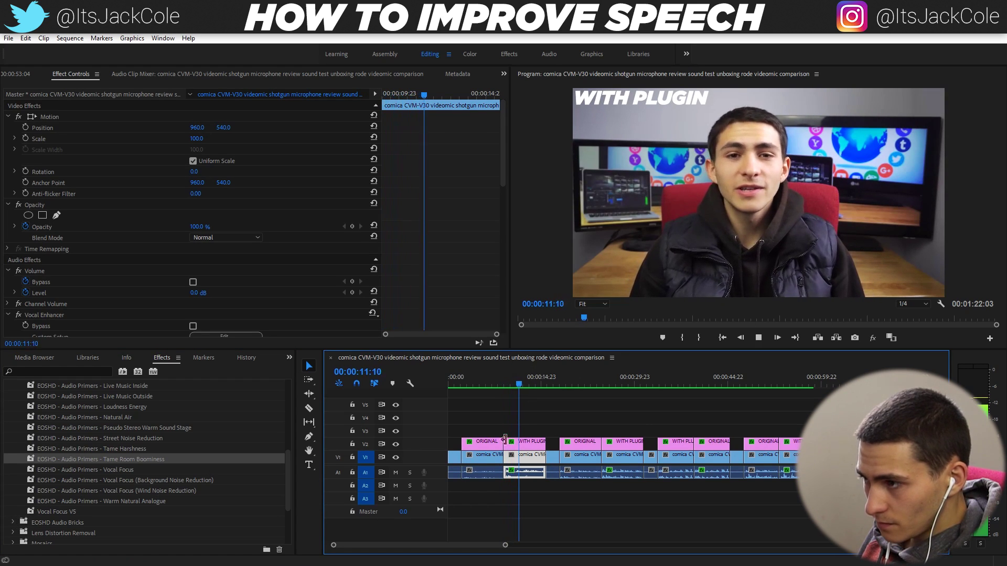
{"action": "key", "text": "space"}
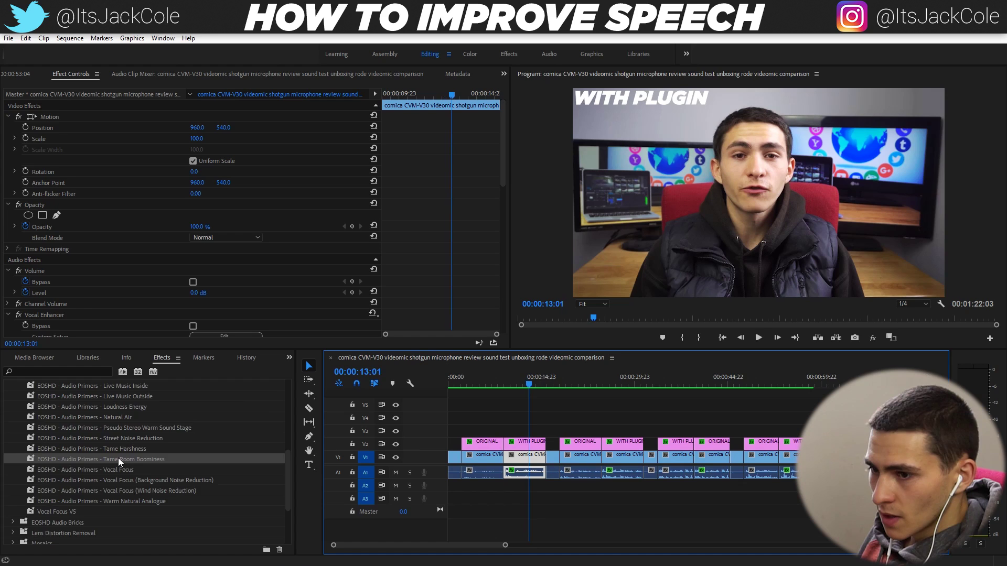
{"action": "scroll", "coordinate": [118, 458], "scroll_direction": "down", "scroll_amount": 2}
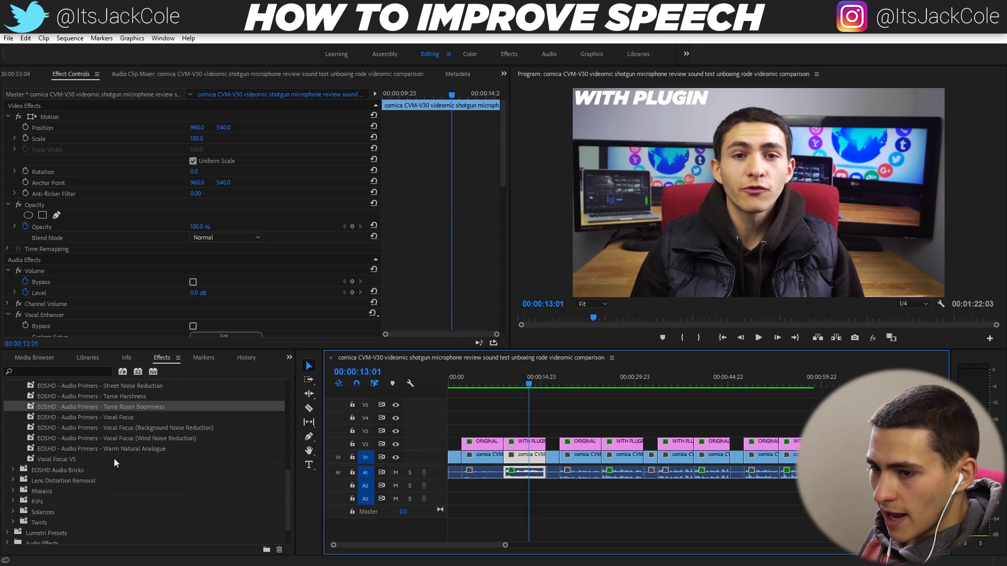
{"action": "left_click", "coordinate": [13, 473]}
Step: Apply the EOSHD Audio Bricks Less Boom and Less Harsh effects to the WITH PLUGIN A1 clip
{"action": "scroll", "coordinate": [126, 469], "scroll_direction": "down", "scroll_amount": 2}
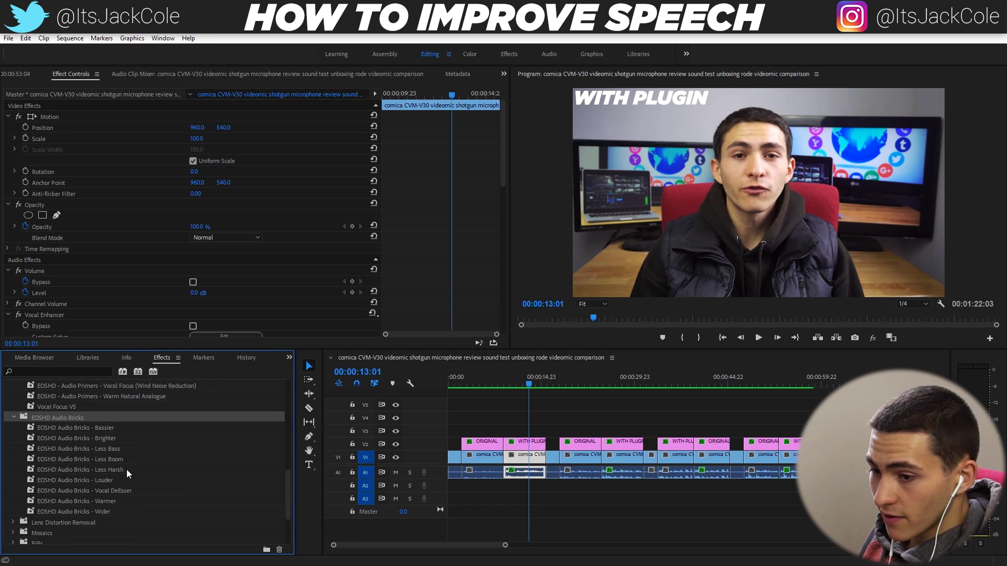
{"action": "left_click_drag", "start_coordinate": [106, 460], "coordinate": [535, 474]}
{"action": "left_click_drag", "start_coordinate": [108, 470], "coordinate": [527, 478]}
Step: Replay the clip from its start to hear Less Boom and Less Harsh
{"action": "left_click", "coordinate": [506, 376]}
{"action": "key", "text": "space"}
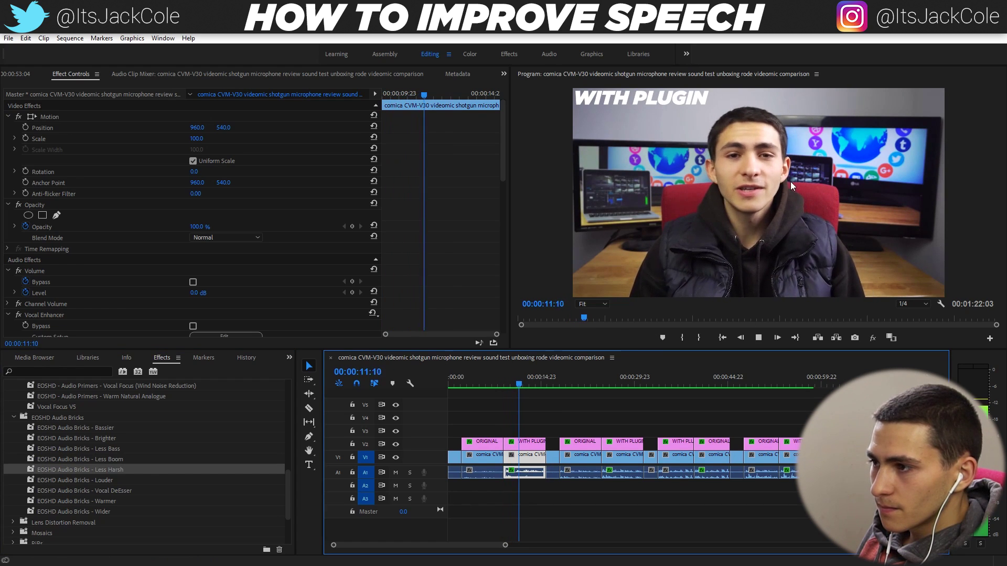
{"action": "key", "text": "space"}
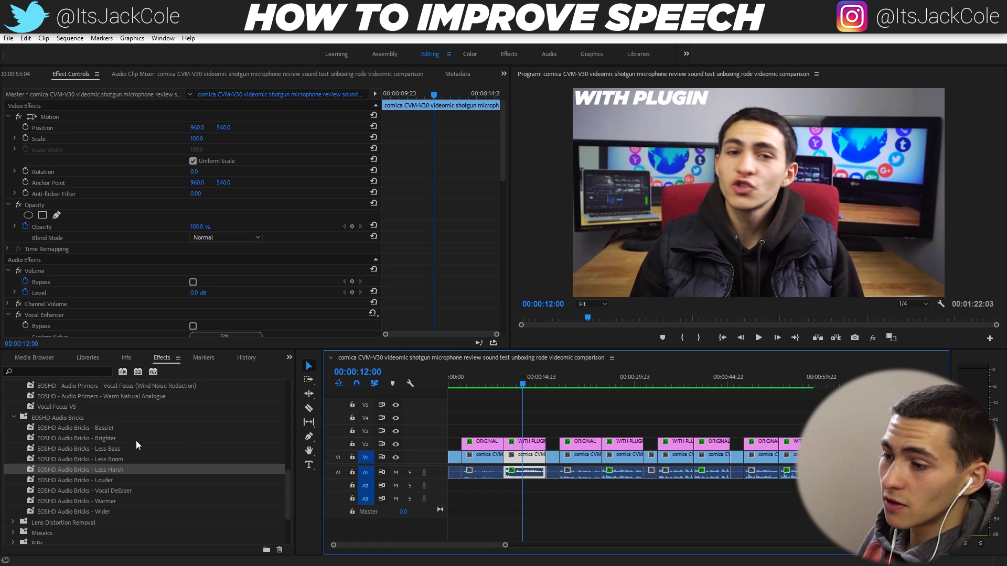
{"action": "left_click", "coordinate": [548, 411]}
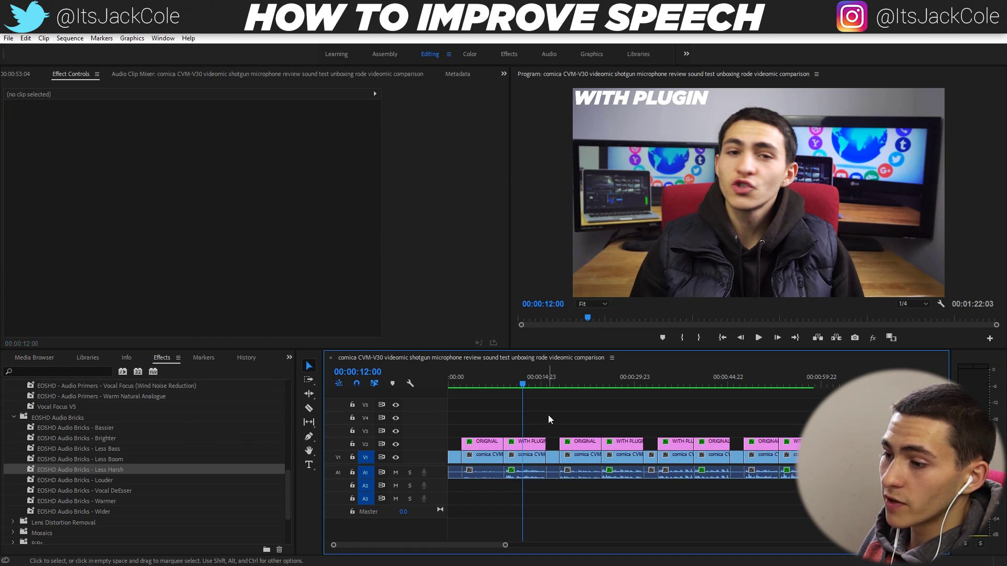